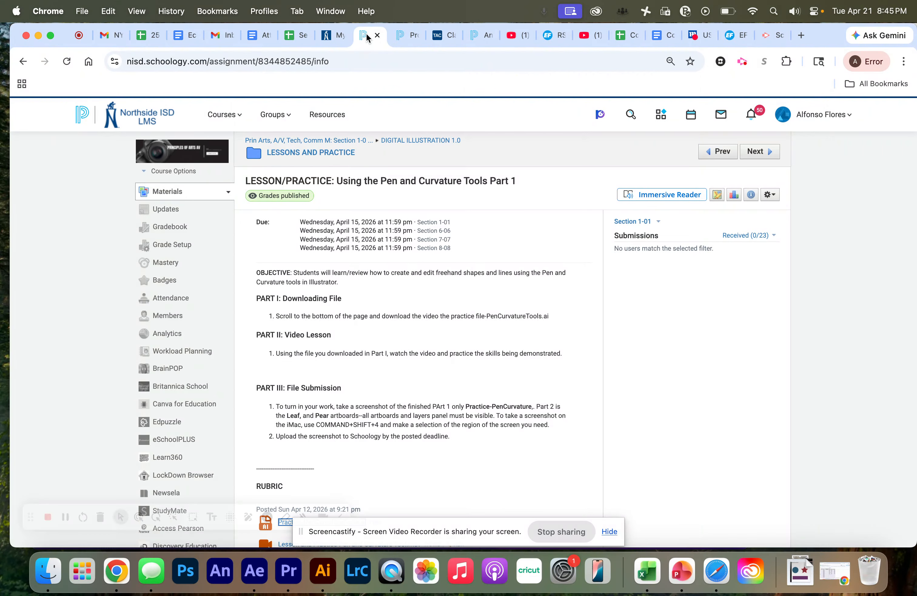
Review the Pen and Curvature Tools Part 1 assignment's instructions, submission requirements and attached files
{"action": "scroll", "coordinate": [332, 184], "scroll_direction": "down", "scroll_amount": 2}
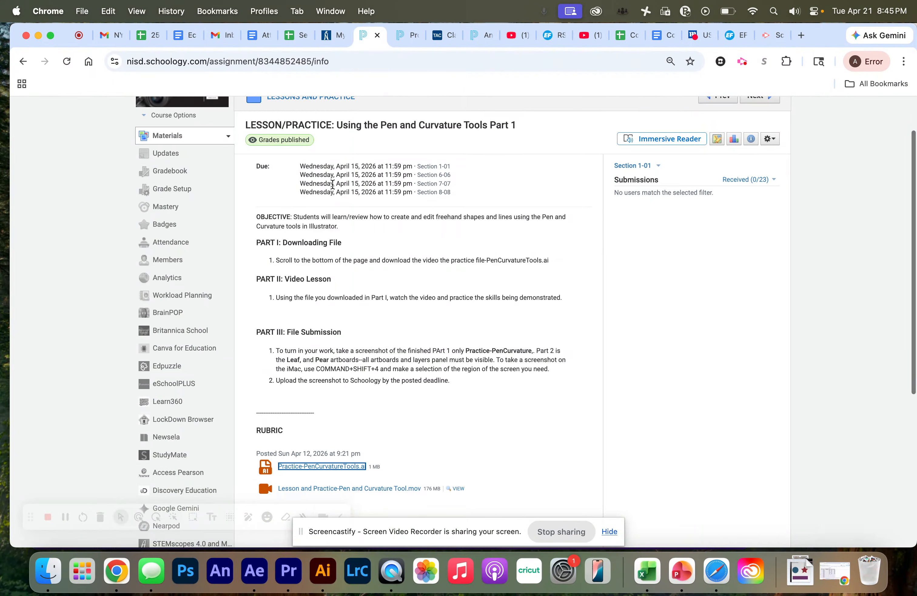
{"action": "scroll", "coordinate": [332, 184], "scroll_direction": "up", "scroll_amount": 1}
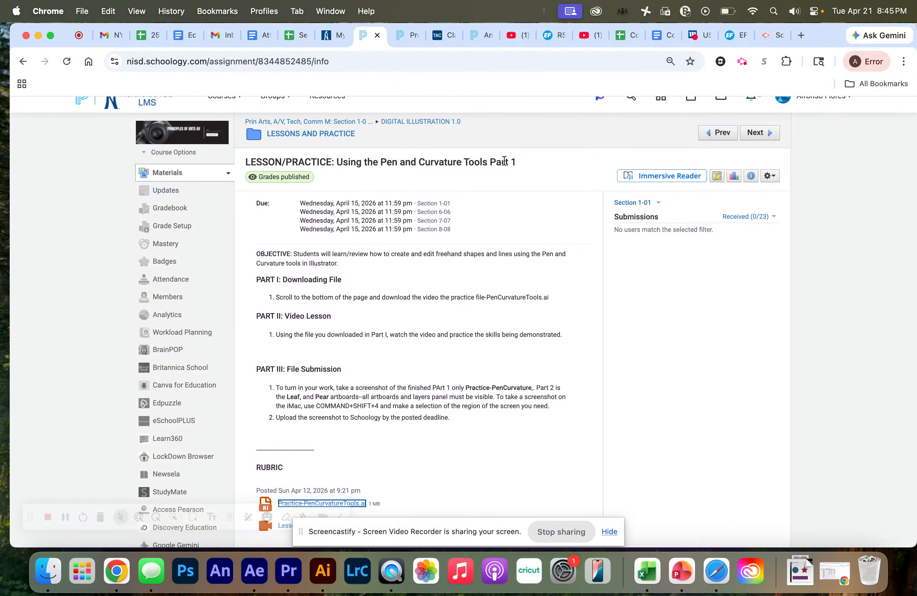
{"action": "scroll", "coordinate": [393, 295], "scroll_direction": "down", "scroll_amount": 3}
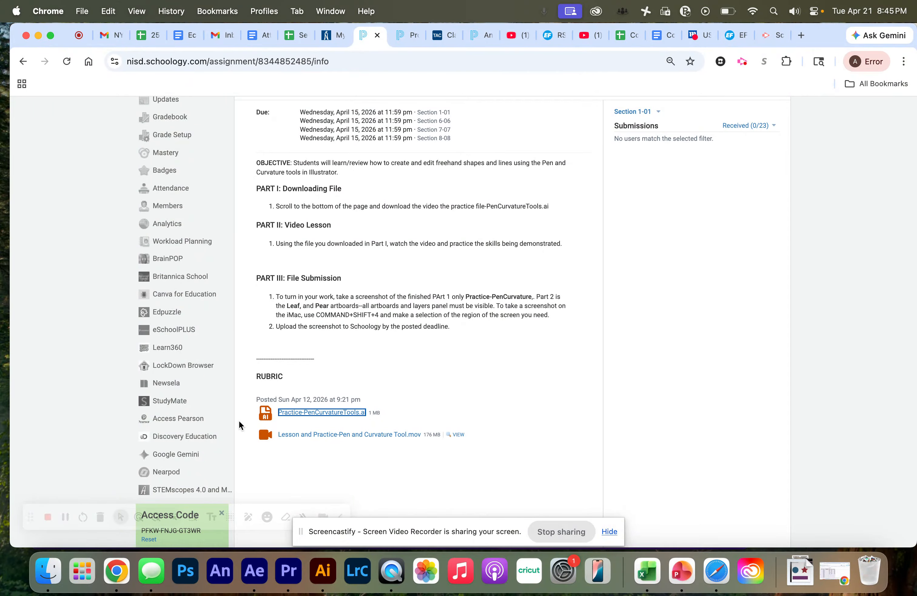
Switch to Illustrator and look over all the artboards in Practice-PenCurvatureTools.ai
{"action": "left_click", "coordinate": [324, 571]}
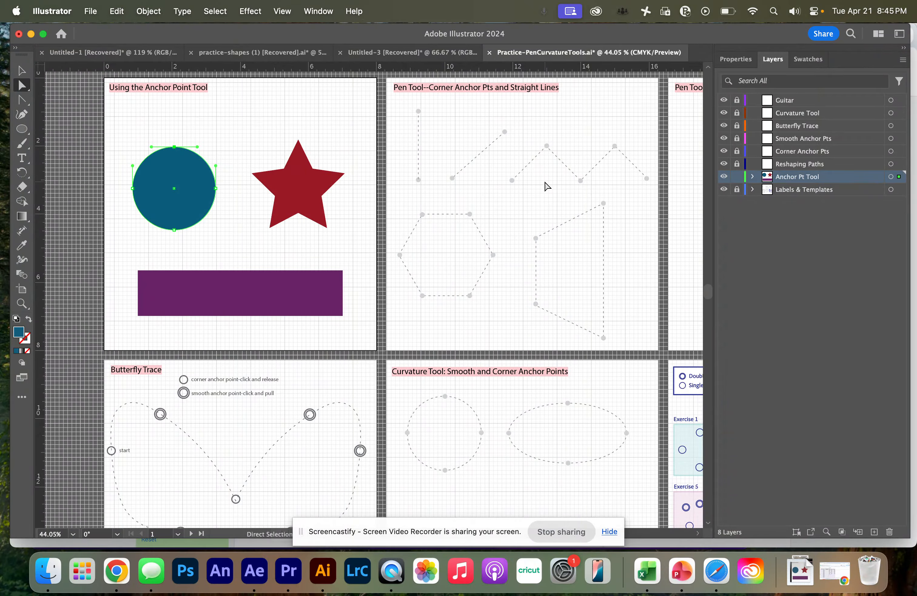
{"action": "left_click_drag", "start_coordinate": [713, 203], "coordinate": [752, 213]}
{"action": "scroll", "coordinate": [630, 235], "scroll_direction": "right", "scroll_amount": 3}
{"action": "scroll", "coordinate": [630, 235], "scroll_direction": "down", "scroll_amount": 1}
{"action": "key", "text": "super"}
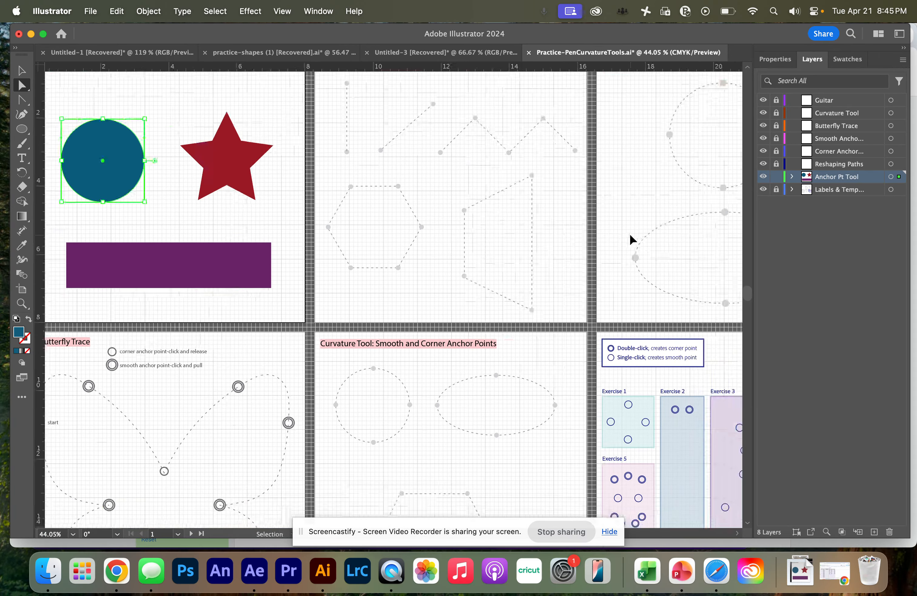
{"action": "key", "text": "super+minus"}
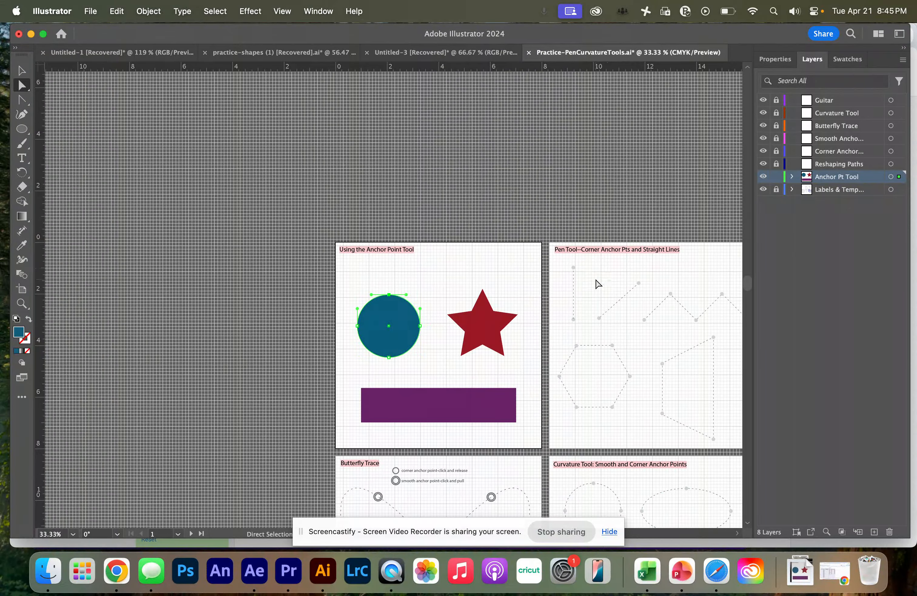
{"action": "scroll", "coordinate": [596, 280], "scroll_direction": "down", "scroll_amount": 1}
{"action": "scroll", "coordinate": [596, 279], "scroll_direction": "right", "scroll_amount": 1}
{"action": "scroll", "coordinate": [598, 284], "scroll_direction": "down", "scroll_amount": 3}
{"action": "scroll", "coordinate": [598, 284], "scroll_direction": "right", "scroll_amount": 5}
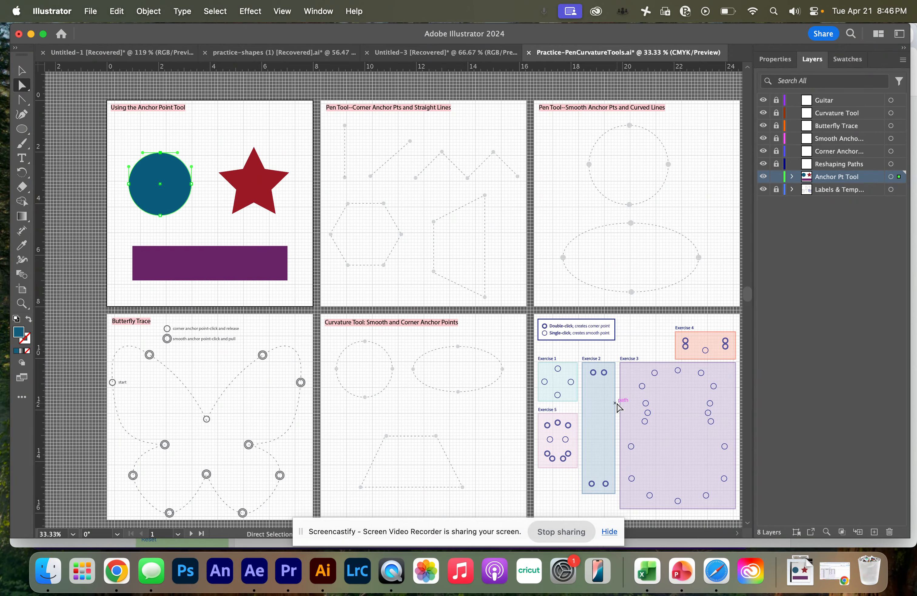
Deselect the blue circle on the Using the Anchor Point Tool artboard
{"action": "left_click", "coordinate": [22, 303]}
{"action": "left_click", "coordinate": [188, 214]}
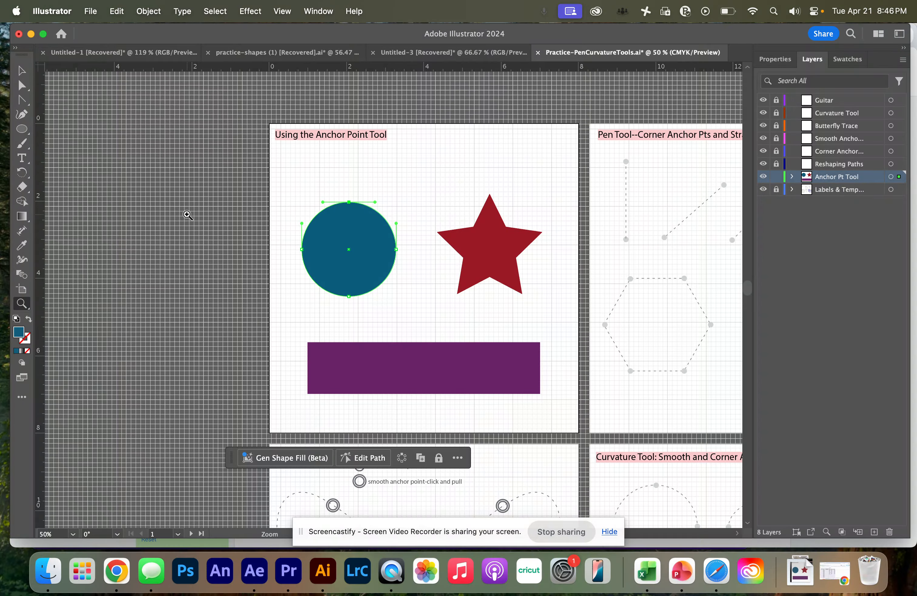
{"action": "left_click", "coordinate": [383, 258]}
{"action": "scroll", "coordinate": [383, 258], "scroll_direction": "down", "scroll_amount": 2}
{"action": "scroll", "coordinate": [383, 258], "scroll_direction": "right", "scroll_amount": 2}
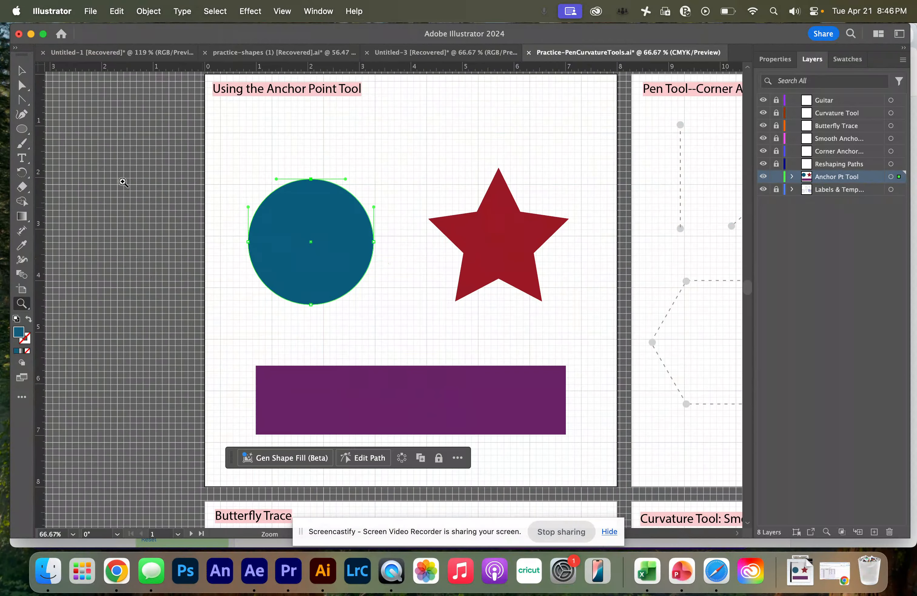
{"action": "left_click", "coordinate": [21, 71]}
{"action": "left_click", "coordinate": [382, 157]}
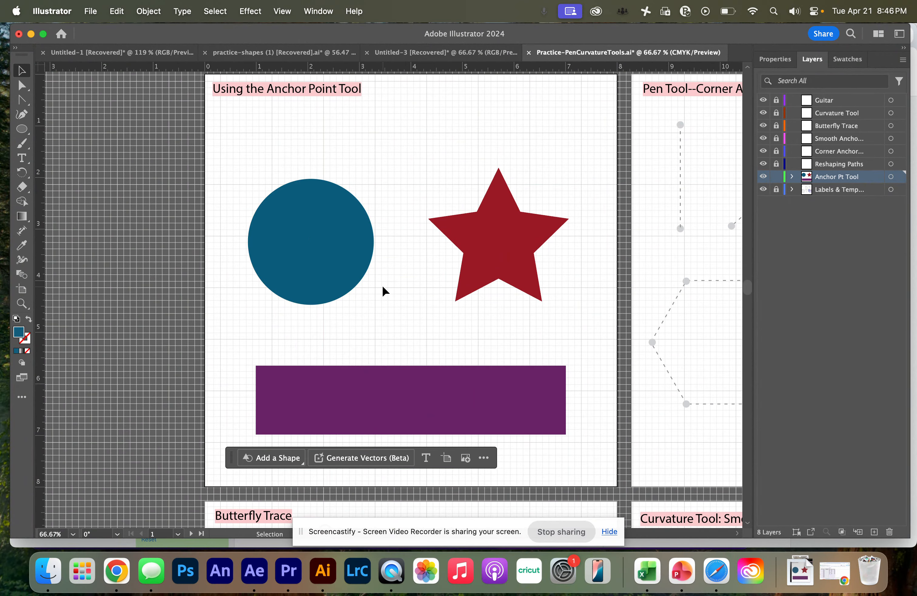
Detach the Pen and Anchor Point tool group as a floating toolbar over the empty canvas beside the first artboard
{"action": "left_click", "coordinate": [24, 103]}
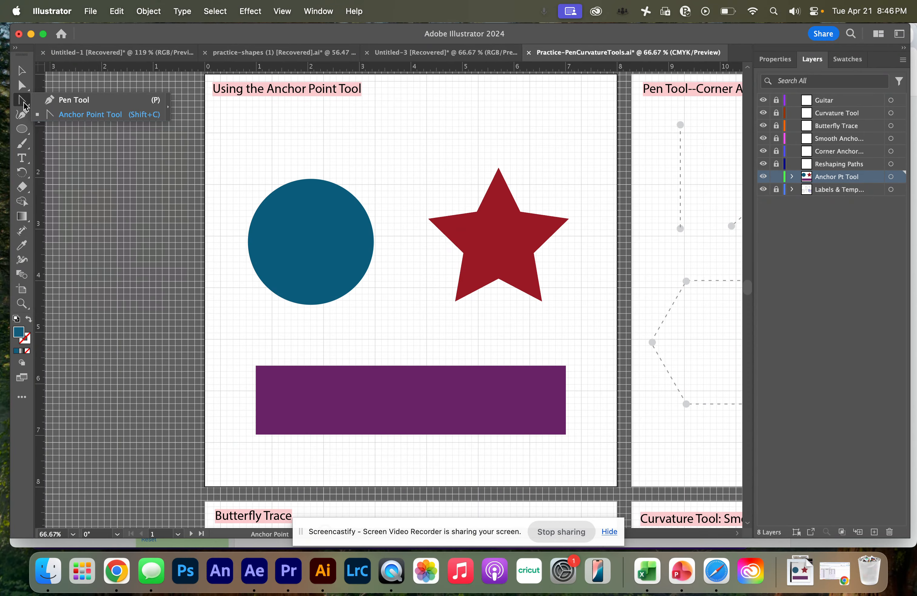
{"action": "left_click", "coordinate": [79, 101]}
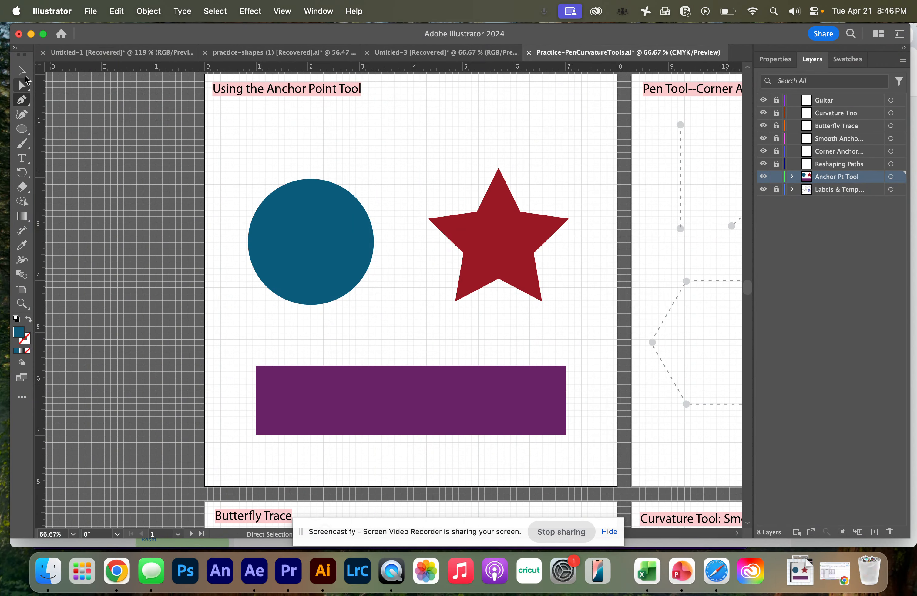
{"action": "left_click", "coordinate": [25, 102]}
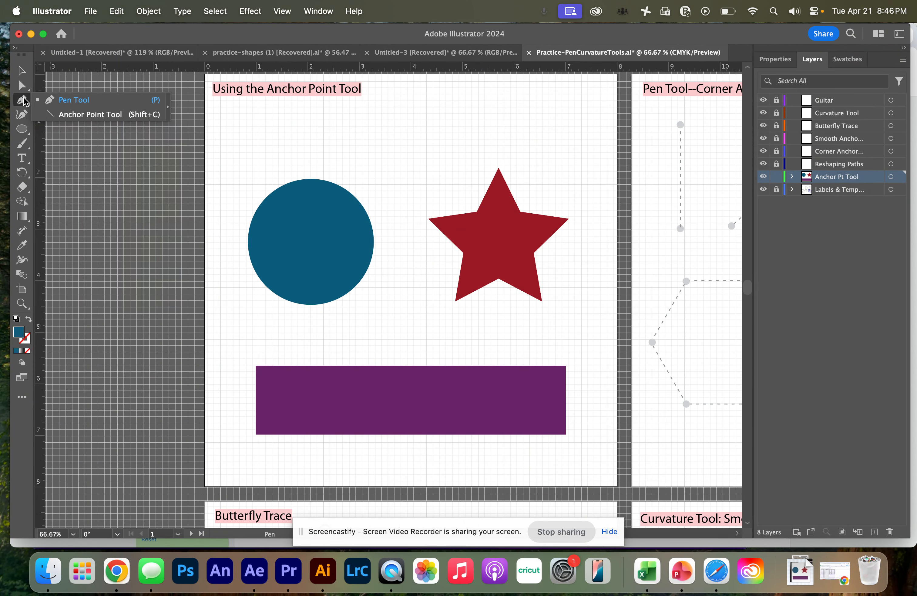
{"action": "left_click", "coordinate": [168, 108]}
{"action": "left_click_drag", "start_coordinate": [48, 113], "coordinate": [113, 91]}
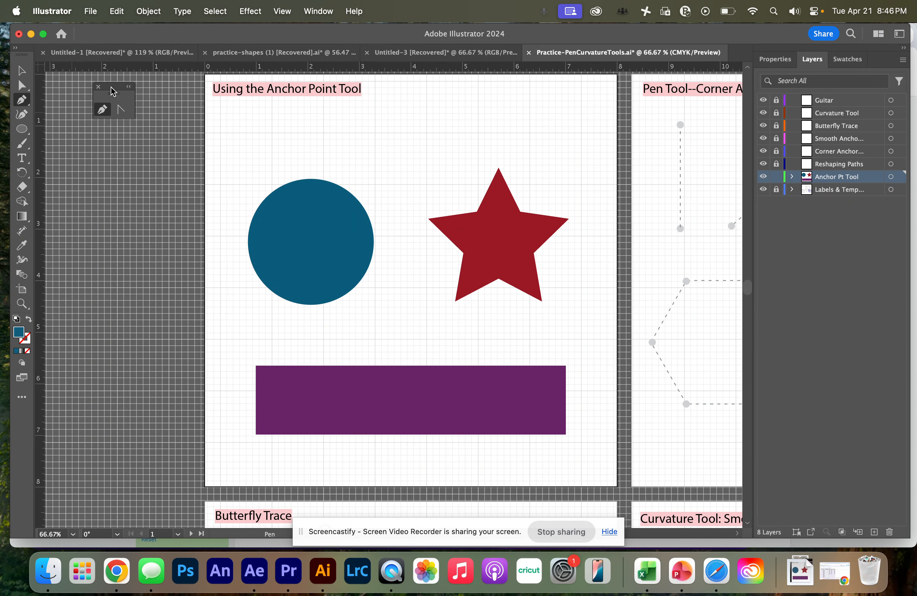
Convert the blue circle's top anchor to a corner point and move it straight up to form a teardrop
{"action": "left_click", "coordinate": [121, 110]}
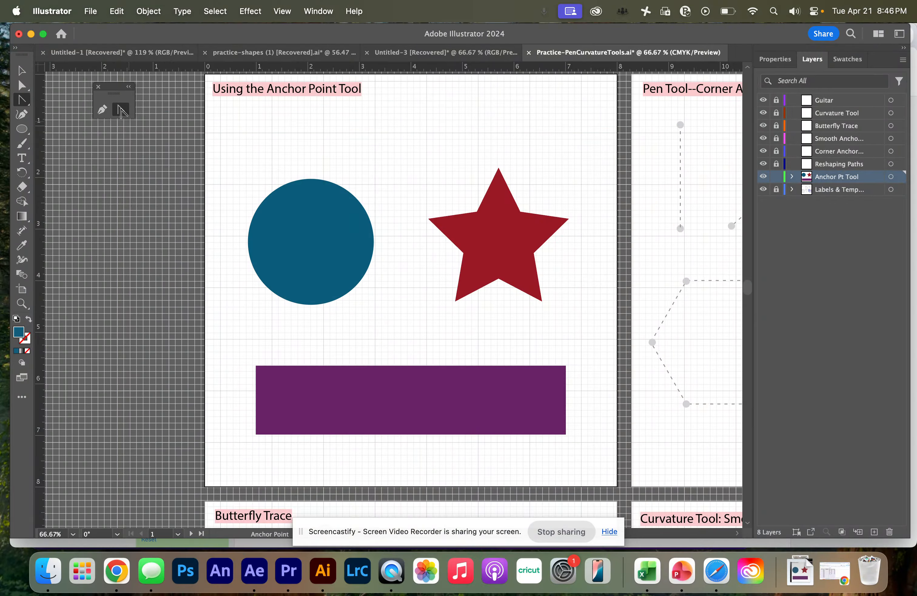
{"action": "left_click", "coordinate": [311, 179]}
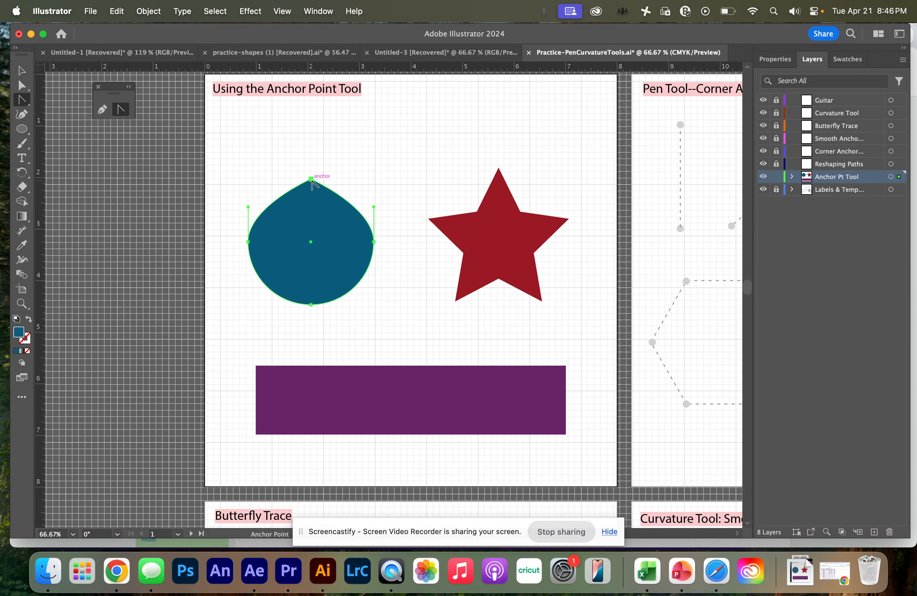
{"action": "left_click", "coordinate": [23, 87]}
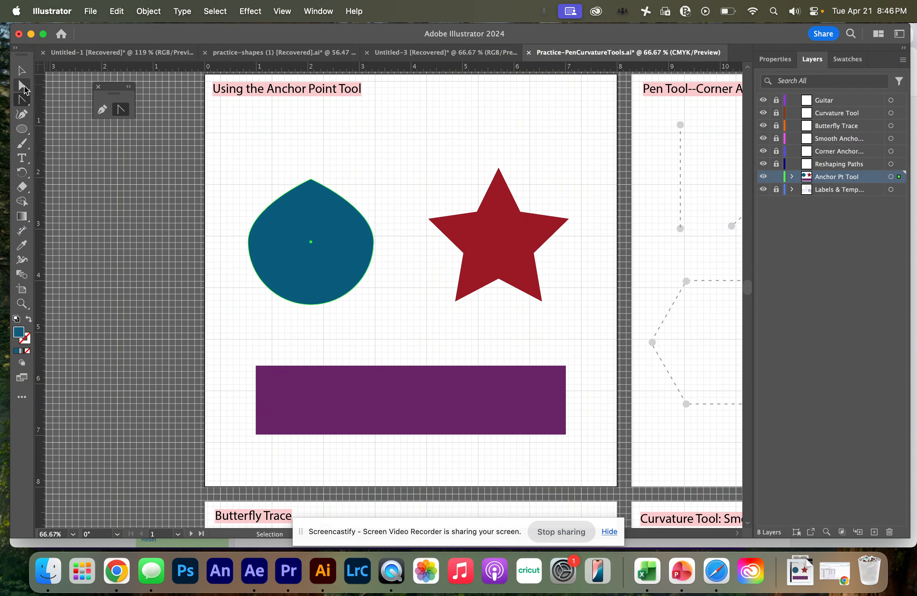
{"action": "left_click_drag", "start_coordinate": [311, 180], "coordinate": [311, 143]}
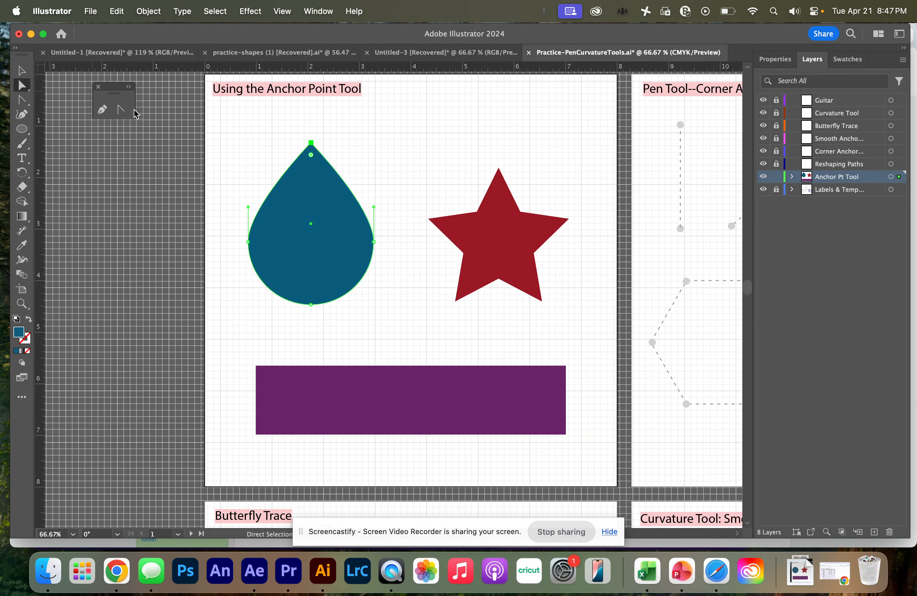
Adjust the upper direction handle of the teardrop's left anchor to slightly reshape its curve
{"action": "left_click", "coordinate": [248, 207]}
{"action": "mouse_move", "coordinate": [248, 207]}
{"action": "left_mouse_down"}
{"action": "mouse_move", "coordinate": [240, 250]}
{"action": "mouse_move", "coordinate": [277, 174]}
{"action": "mouse_move", "coordinate": [232, 228]}
{"action": "mouse_move", "coordinate": [228, 273]}
{"action": "mouse_move", "coordinate": [277, 198]}
{"action": "mouse_move", "coordinate": [256, 200]}
{"action": "left_mouse_up"}
Try moving the teardrop's side and bottom anchor points, and undo those moves
{"action": "left_click_drag", "start_coordinate": [374, 242], "coordinate": [395, 240]}
{"action": "left_click_drag", "start_coordinate": [248, 242], "coordinate": [226, 242]}
{"action": "mouse_move", "coordinate": [311, 304]}
{"action": "left_mouse_down"}
{"action": "mouse_move", "coordinate": [312, 328]}
{"action": "mouse_move", "coordinate": [317, 286]}
{"action": "left_mouse_up"}
{"action": "key", "text": "super+z"}
{"action": "key", "text": "super+z"}
{"action": "key", "text": "super+z"}
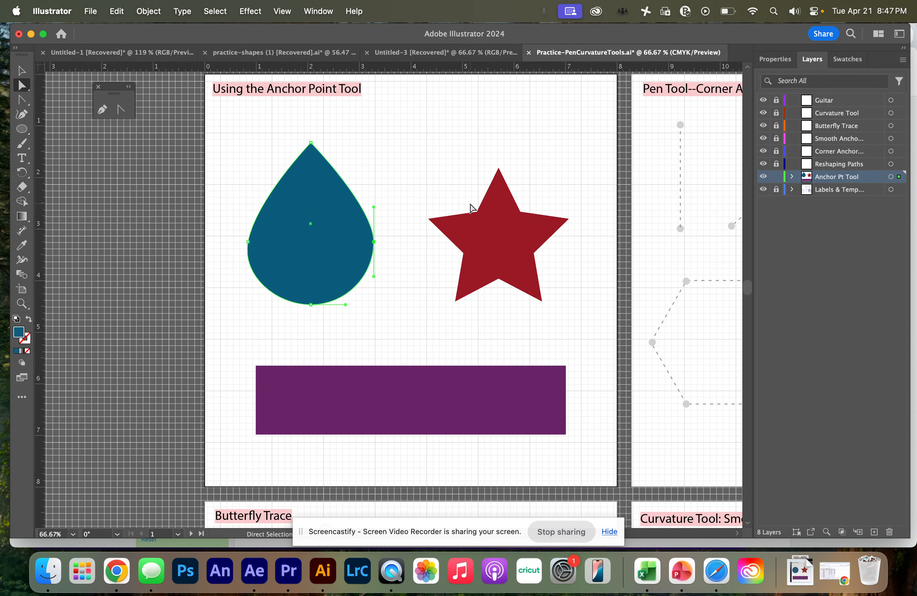
Convert the red star's top corner into a smooth point and slightly lengthen its left direction handle
{"action": "left_click", "coordinate": [120, 109]}
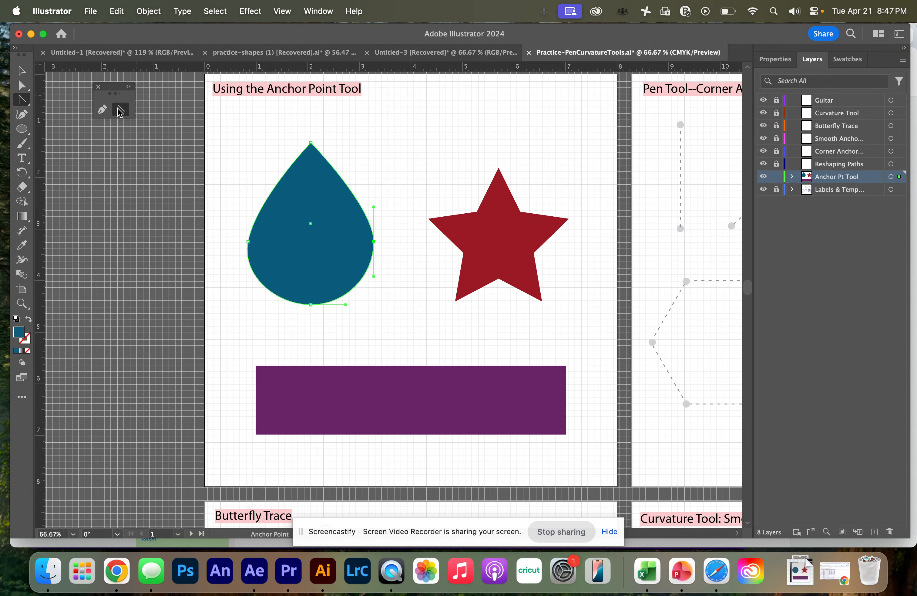
{"action": "left_click_drag", "start_coordinate": [499, 168], "coordinate": [547, 167]}
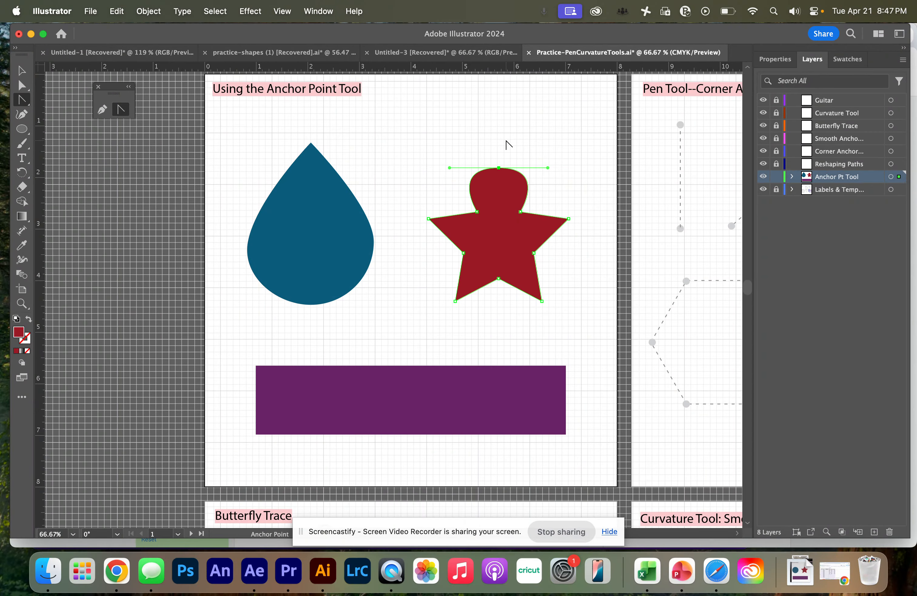
{"action": "left_click", "coordinate": [23, 85]}
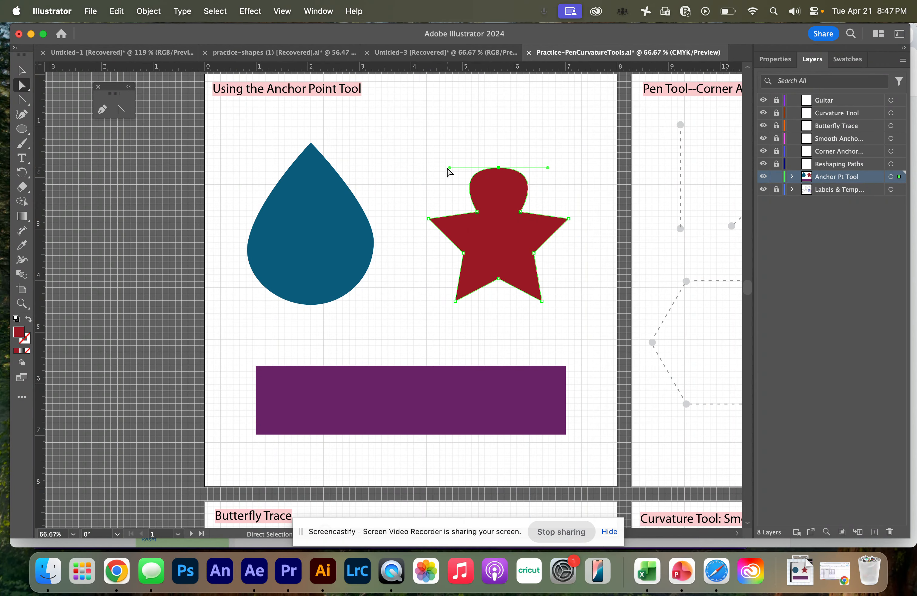
{"action": "mouse_move", "coordinate": [449, 168]}
{"action": "left_mouse_down"}
{"action": "mouse_move", "coordinate": [455, 198]}
{"action": "mouse_move", "coordinate": [474, 136]}
{"action": "mouse_move", "coordinate": [443, 168]}
{"action": "left_mouse_up"}
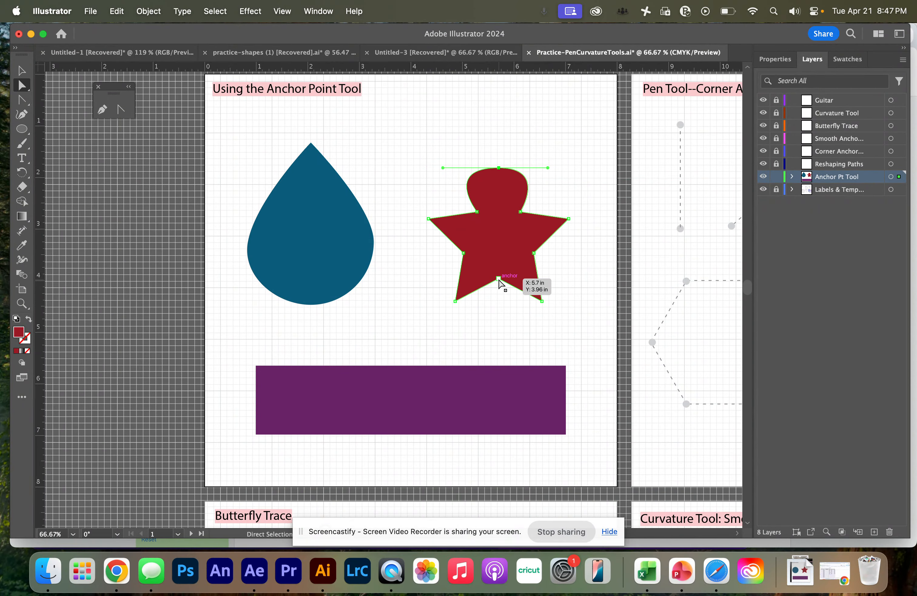
{"action": "mouse_move", "coordinate": [534, 253]}
{"action": "left_mouse_down"}
{"action": "mouse_move", "coordinate": [567, 257]}
{"action": "mouse_move", "coordinate": [493, 255]}
{"action": "mouse_move", "coordinate": [553, 253]}
{"action": "mouse_move", "coordinate": [534, 253]}
{"action": "left_mouse_up"}
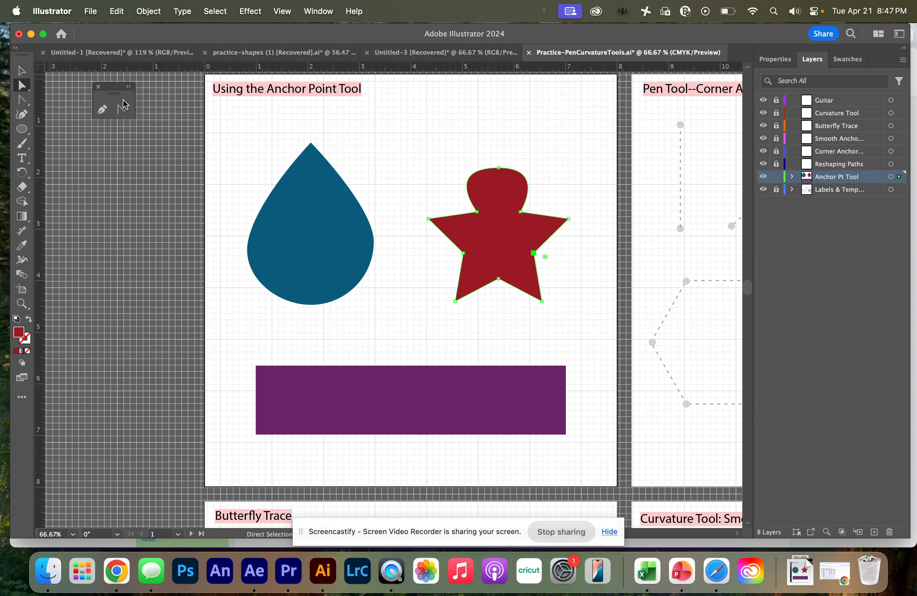
Bend the purple rectangle's top and bottom edges inward with the Anchor Point tool
{"action": "left_click", "coordinate": [121, 109]}
{"action": "left_click_drag", "start_coordinate": [405, 366], "coordinate": [405, 396]}
{"action": "left_click_drag", "start_coordinate": [405, 435], "coordinate": [367, 407]}
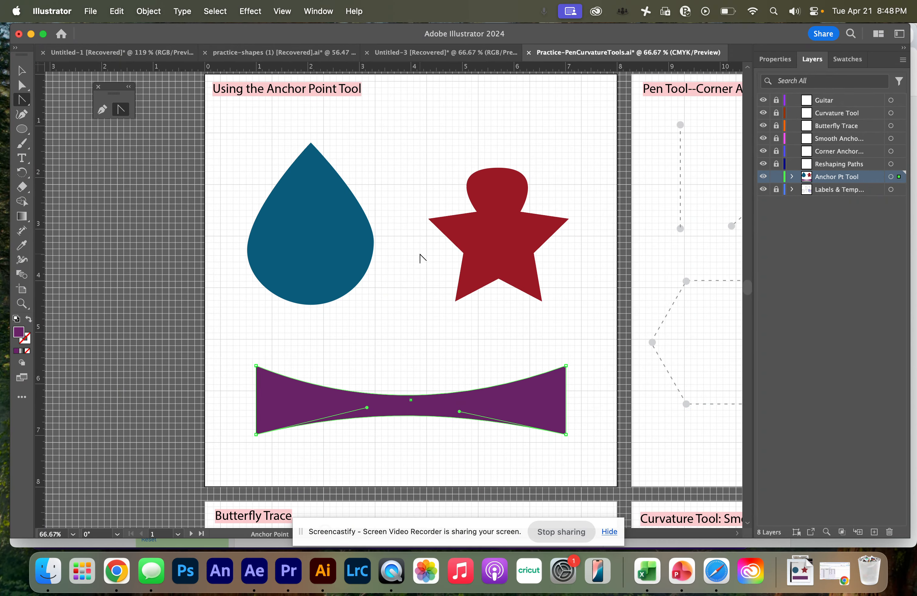
Unlock all layers from Reshaping Paths up to Guitar, leaving Labels & Templates locked
{"action": "scroll", "coordinate": [422, 258], "scroll_direction": "right", "scroll_amount": 10}
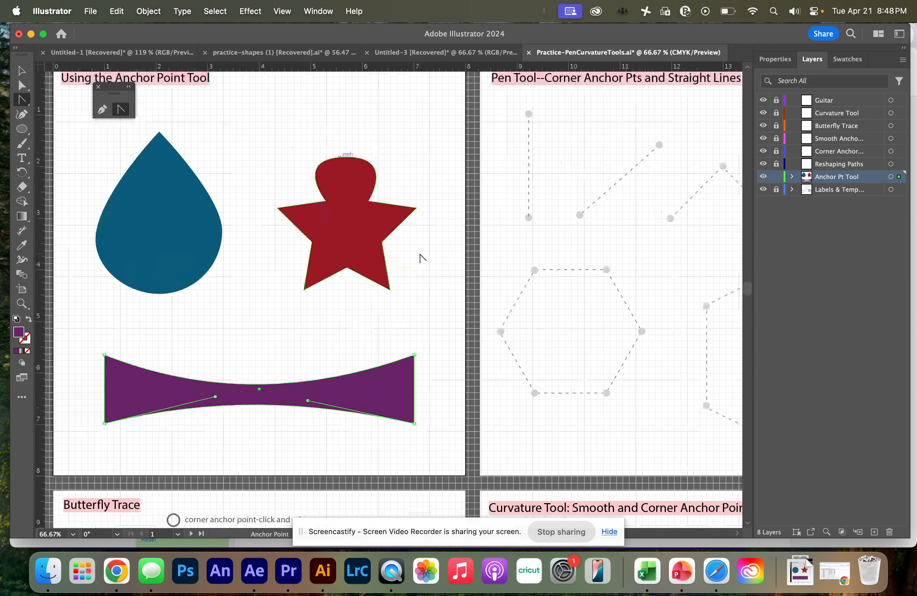
{"action": "scroll", "coordinate": [423, 259], "scroll_direction": "right", "scroll_amount": 7}
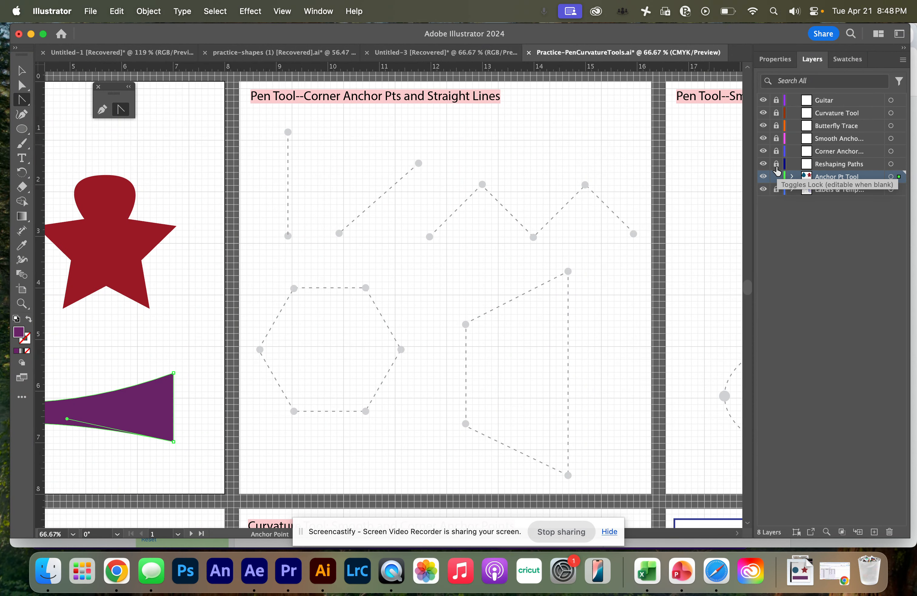
{"action": "left_click_drag", "start_coordinate": [777, 167], "coordinate": [777, 100]}
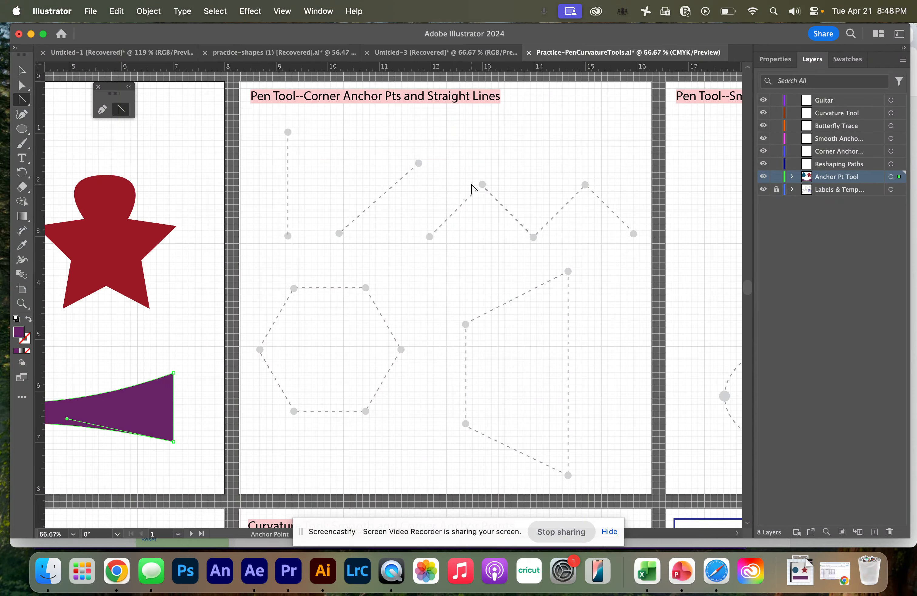
Choose the Pen tool and set no fill and a black 5 pt stroke, with the purple shape still selected
{"action": "left_click", "coordinate": [101, 111]}
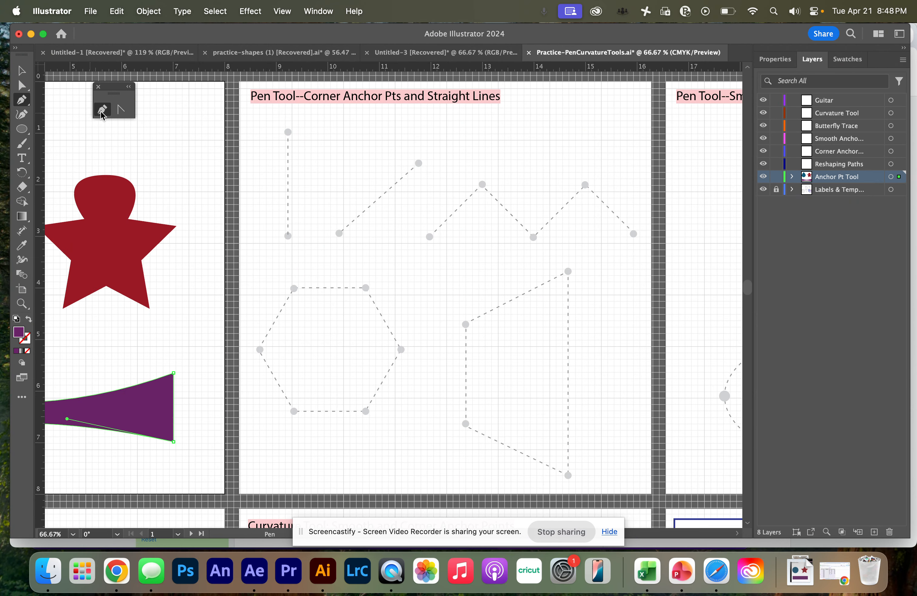
{"action": "left_click", "coordinate": [775, 59]}
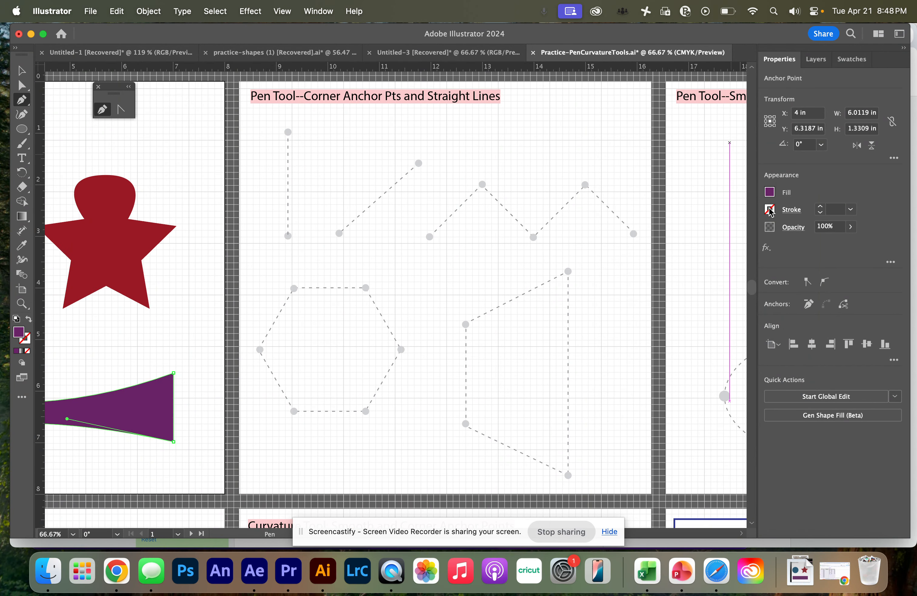
{"action": "left_click", "coordinate": [770, 192]}
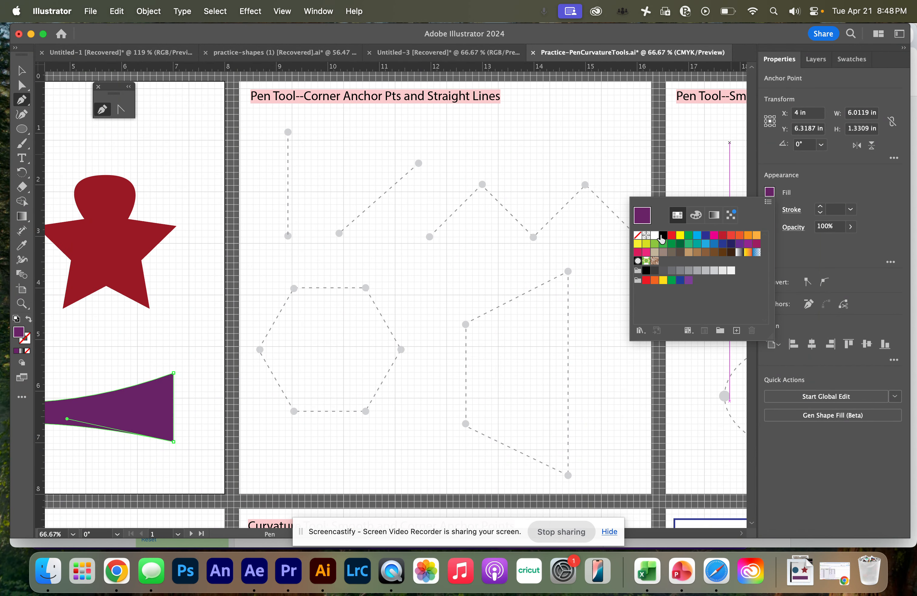
{"action": "left_click", "coordinate": [637, 237]}
{"action": "left_click", "coordinate": [769, 209]}
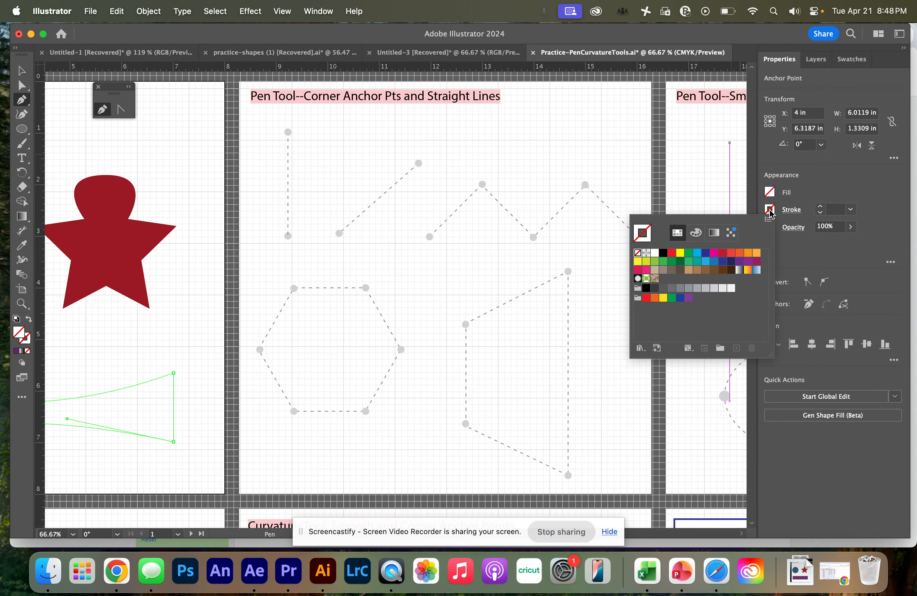
{"action": "left_click", "coordinate": [663, 253]}
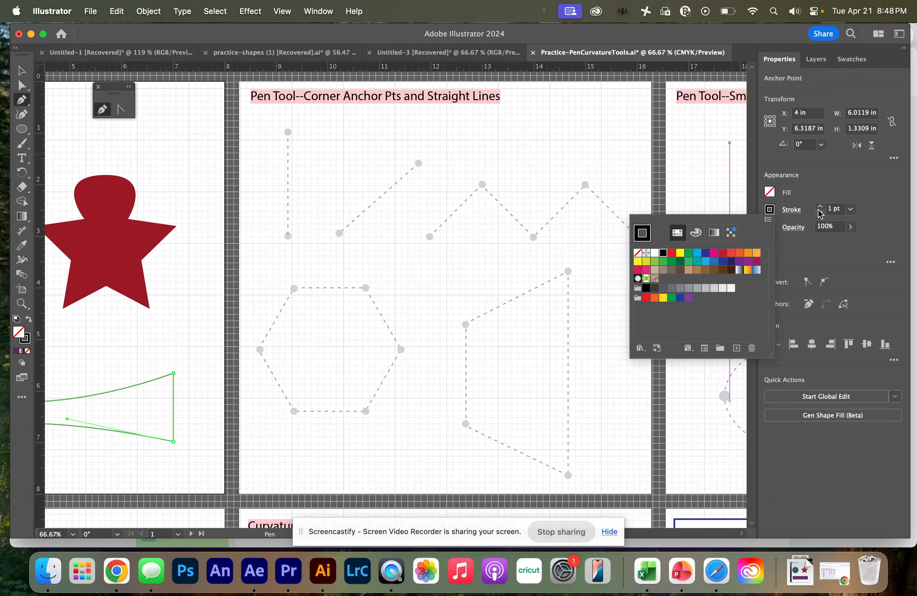
{"action": "left_click", "coordinate": [820, 207]}
{"action": "left_click", "coordinate": [820, 207]}
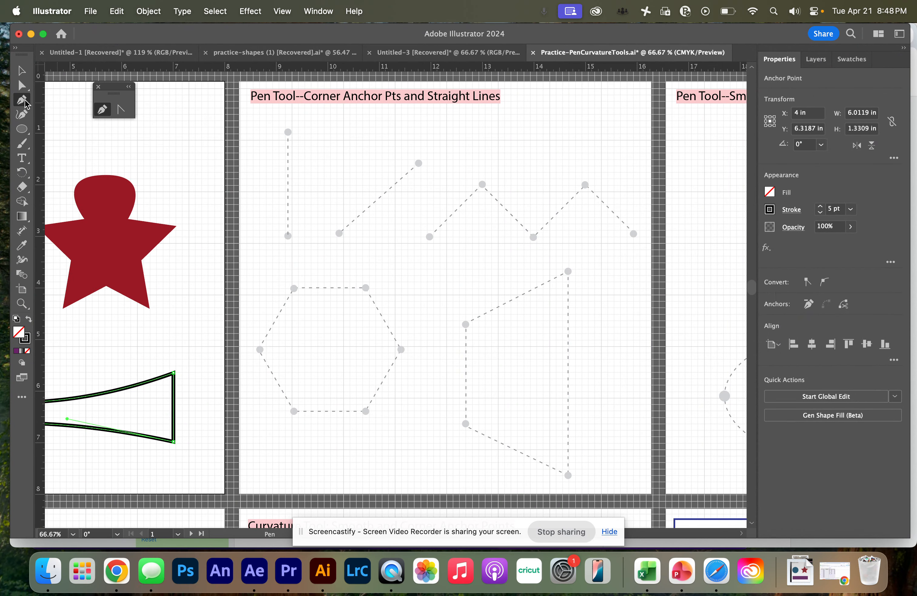
Trace the vertical and diagonal dashed line templates with the Pen tool as two separate open straight paths
{"action": "left_click", "coordinate": [288, 236]}
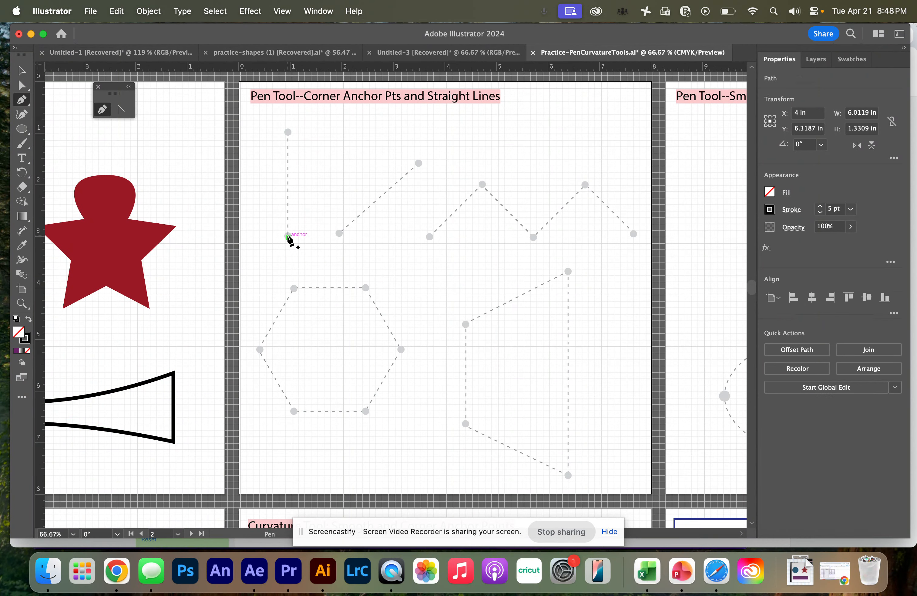
{"action": "left_click", "coordinate": [288, 131]}
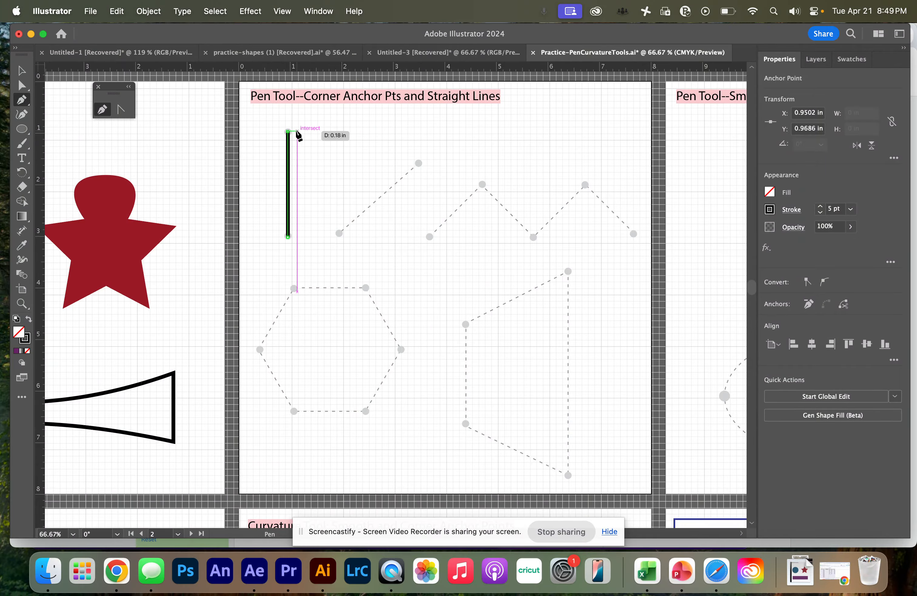
{"action": "key", "text": "Escape"}
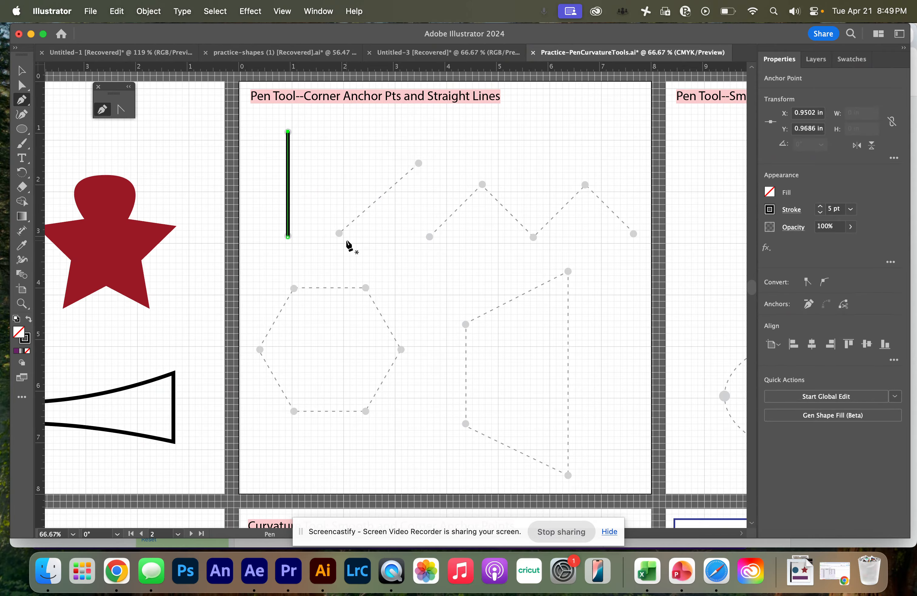
{"action": "left_click", "coordinate": [339, 232]}
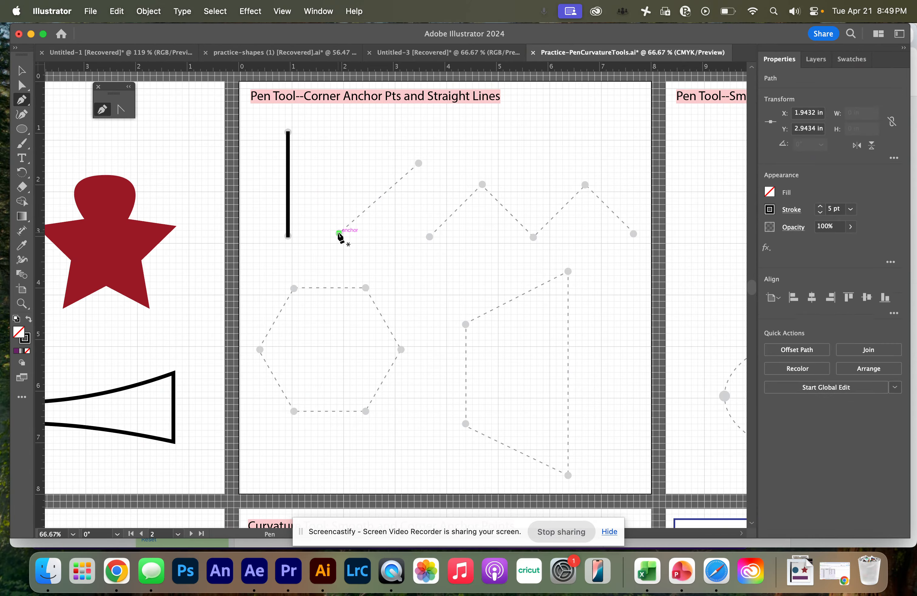
{"action": "left_click", "coordinate": [419, 162]}
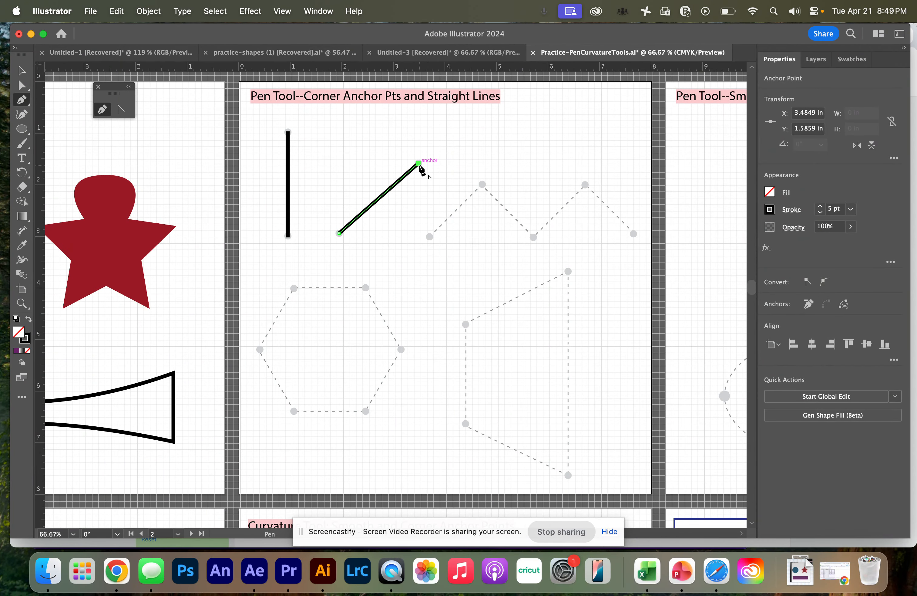
{"action": "key", "text": "Escape"}
Trace the five-point zigzag template with straight segments and end it as an open path
{"action": "left_click", "coordinate": [429, 237]}
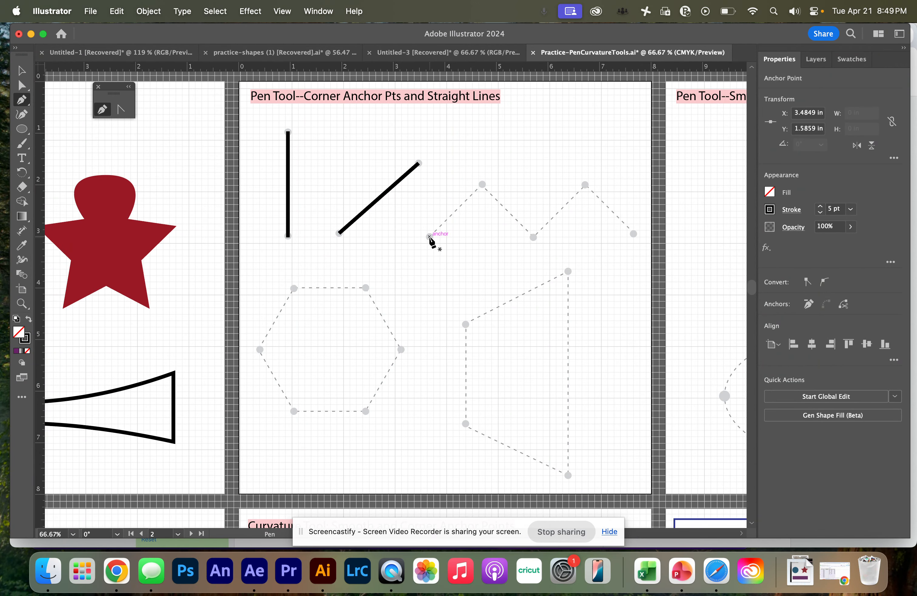
{"action": "left_click", "coordinate": [482, 184]}
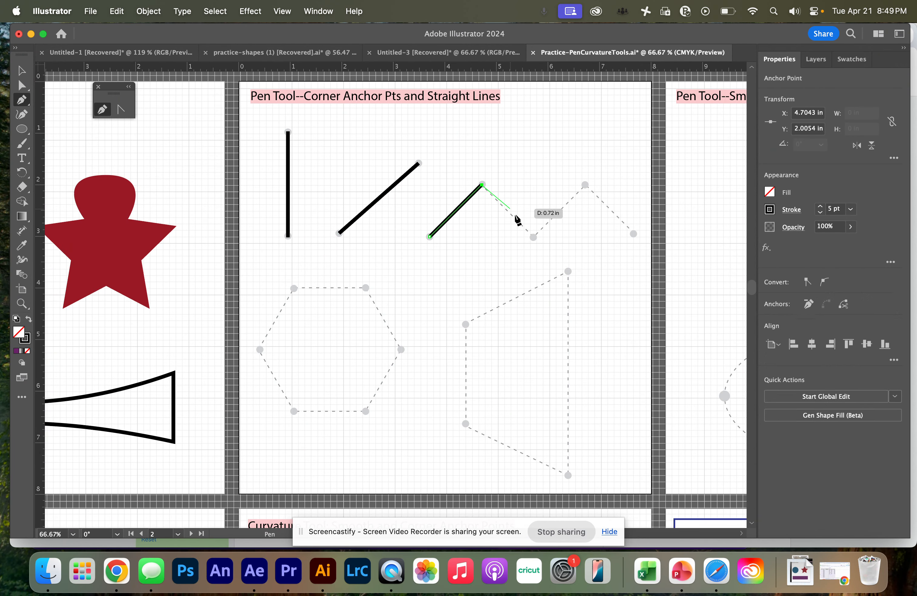
{"action": "left_click", "coordinate": [534, 236]}
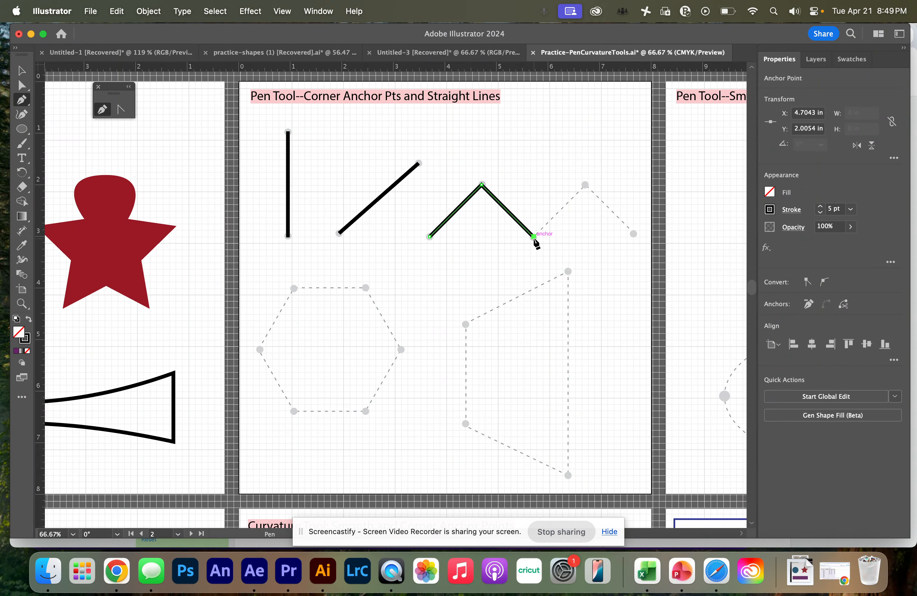
{"action": "left_click", "coordinate": [585, 185]}
{"action": "left_click", "coordinate": [633, 234]}
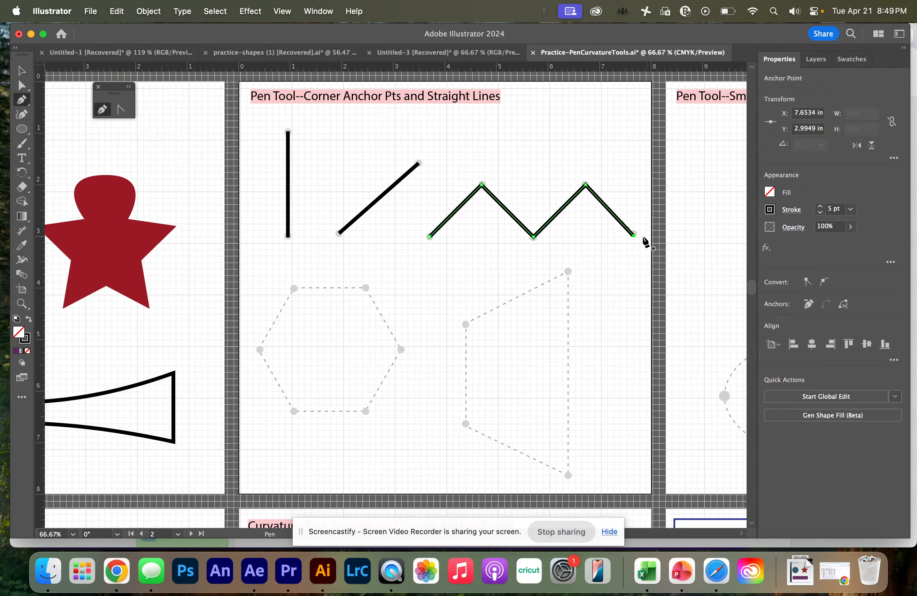
{"action": "key", "text": "Escape"}
Trace the hexagon template with six corner anchor points and close the path at its starting point
{"action": "left_click", "coordinate": [294, 288]}
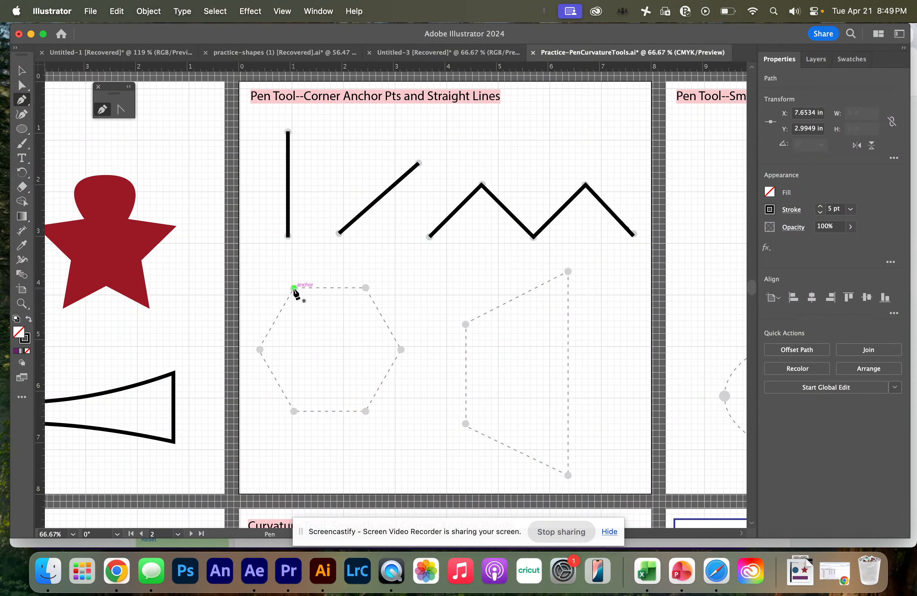
{"action": "left_click", "coordinate": [366, 287]}
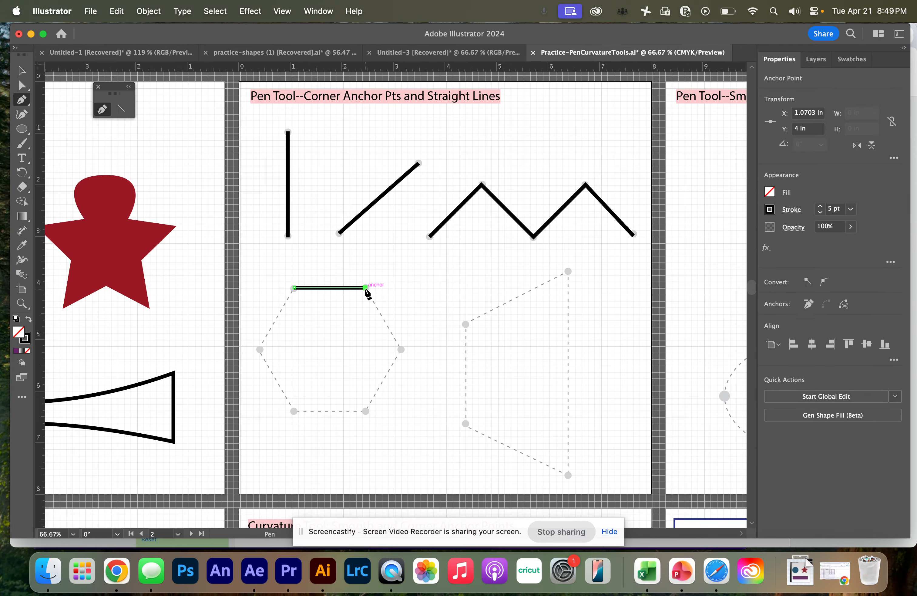
{"action": "left_click", "coordinate": [401, 351]}
{"action": "left_click", "coordinate": [365, 410]}
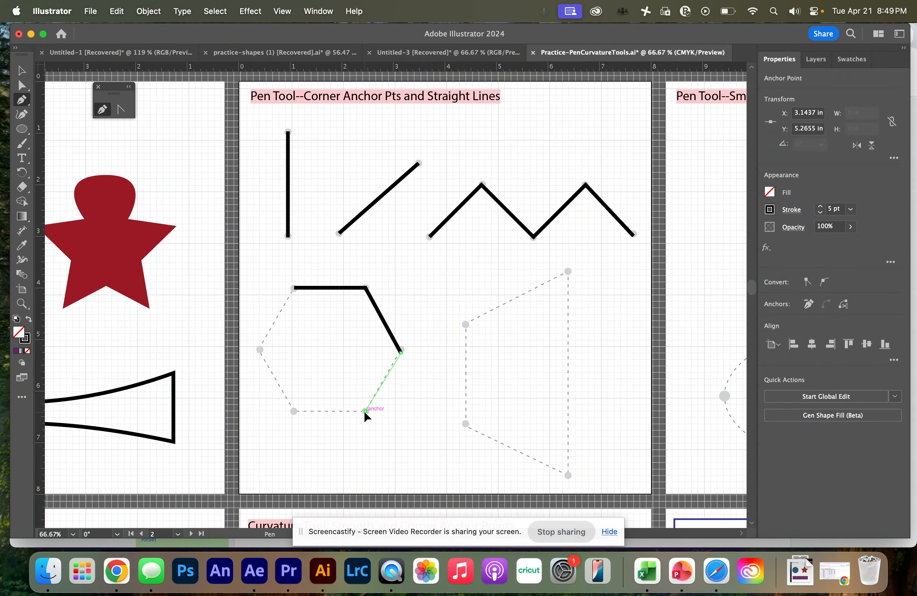
{"action": "left_click", "coordinate": [294, 410]}
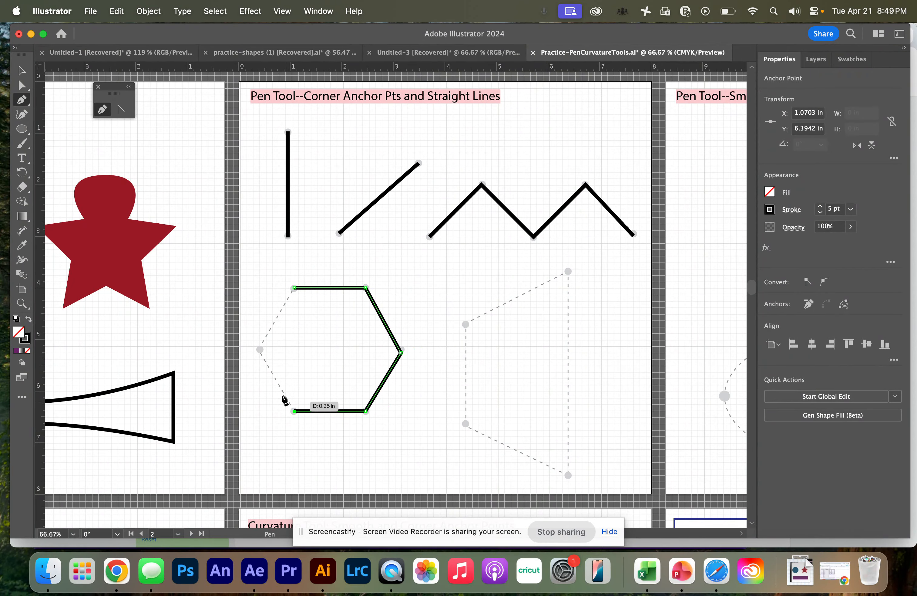
{"action": "left_click", "coordinate": [259, 349]}
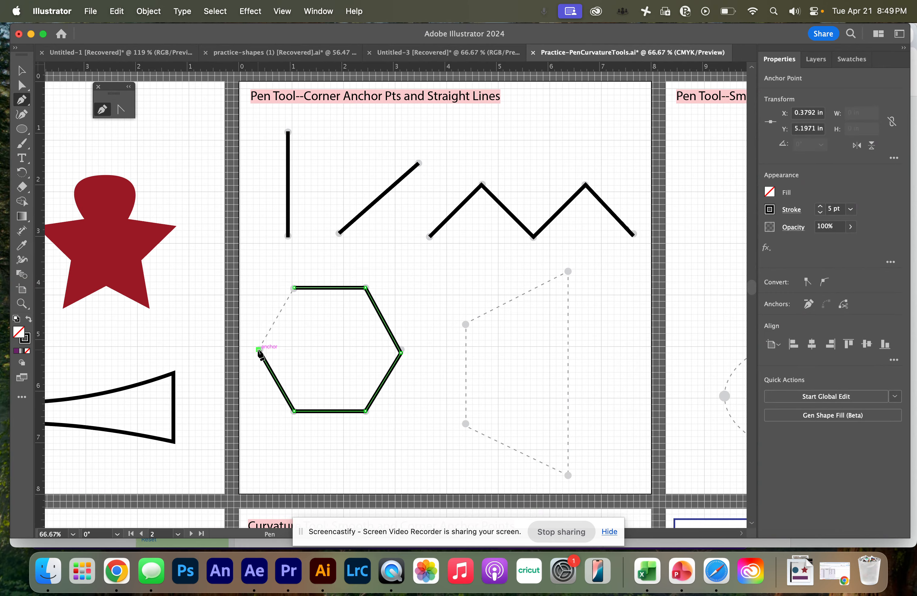
{"action": "left_click", "coordinate": [294, 288]}
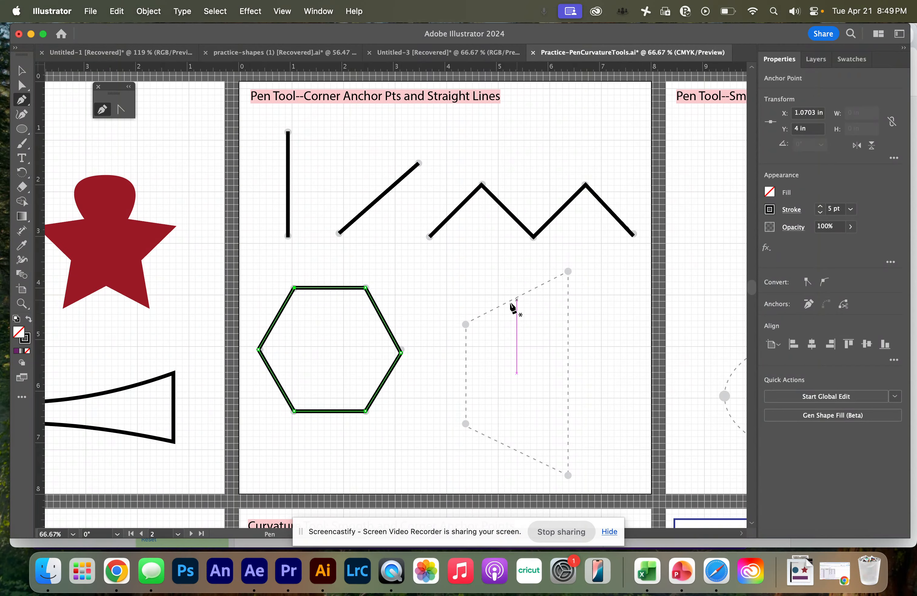
Trace the four-sided trapezoid template with corner anchor points and close the path
{"action": "left_click", "coordinate": [466, 324]}
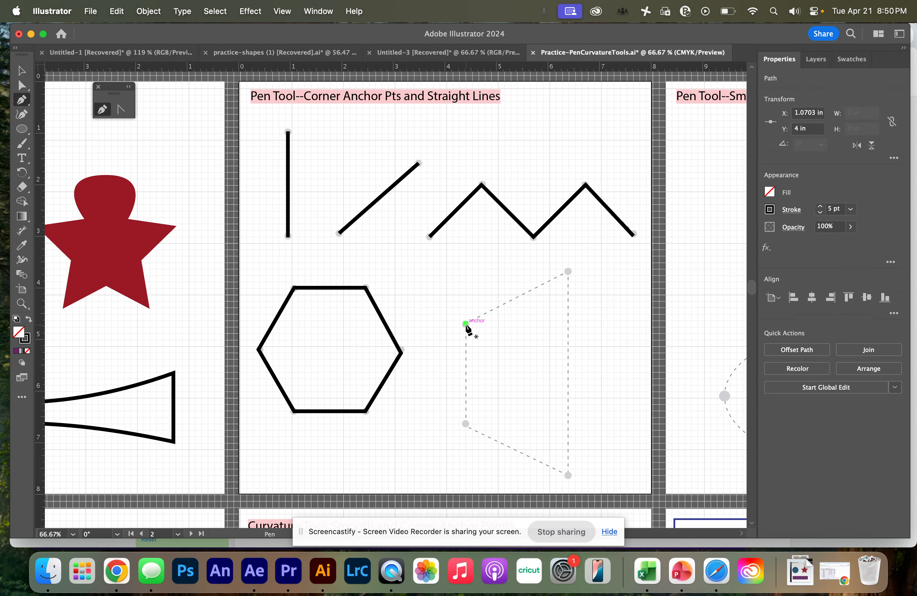
{"action": "left_click", "coordinate": [568, 271]}
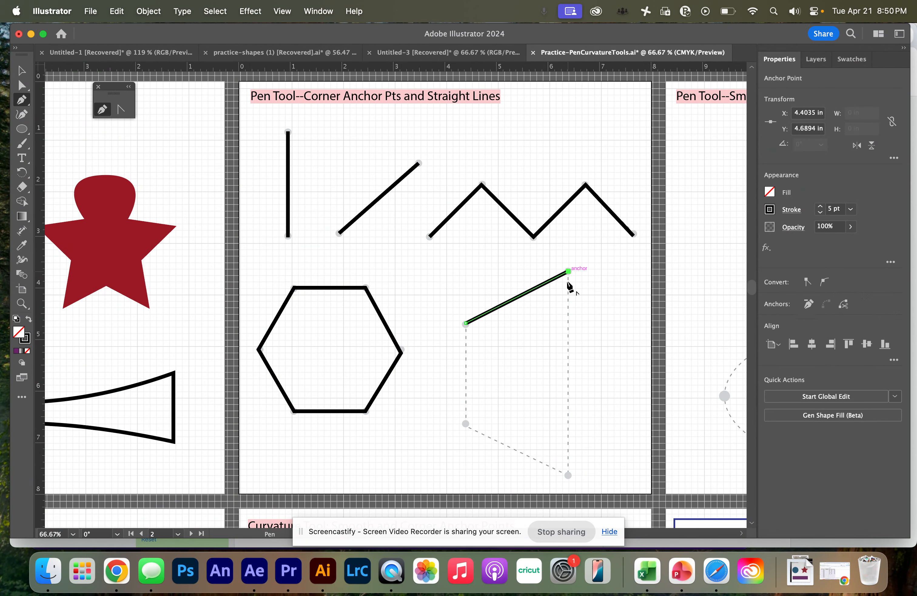
{"action": "left_click", "coordinate": [568, 475]}
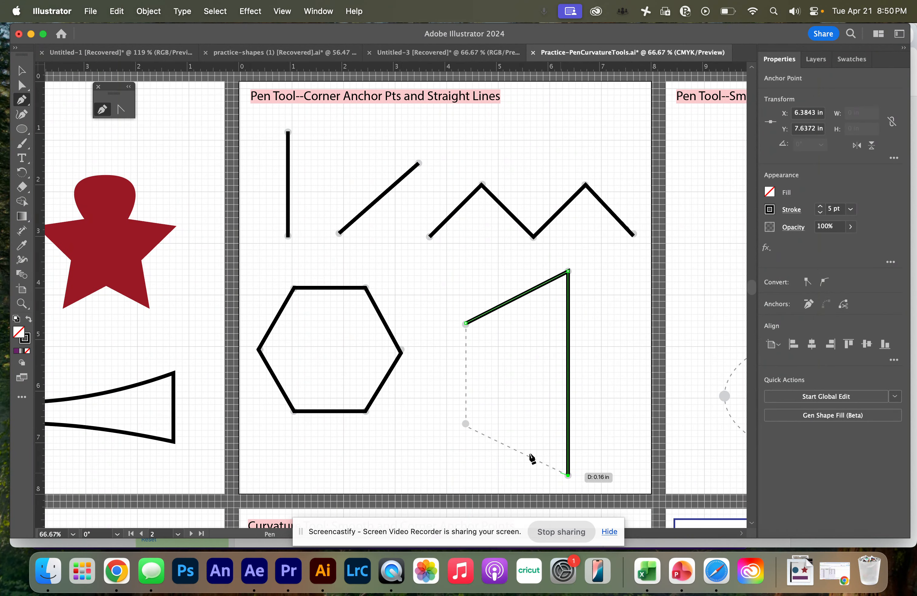
{"action": "left_click", "coordinate": [466, 424]}
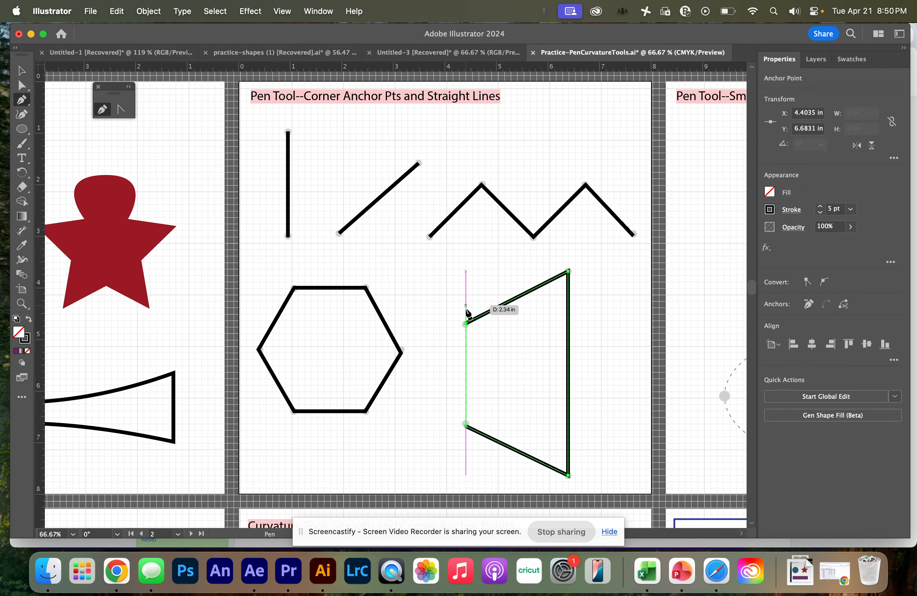
{"action": "left_click", "coordinate": [466, 324]}
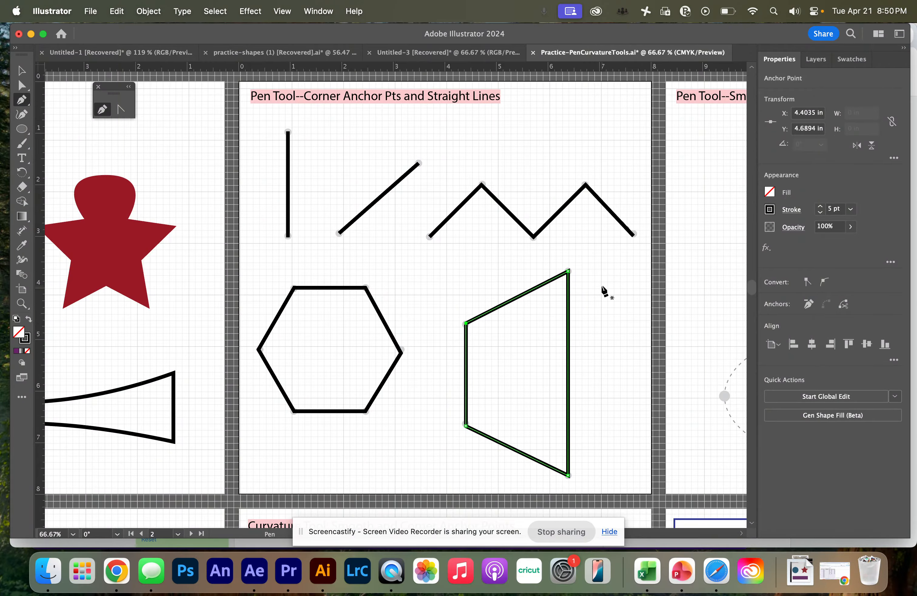
Trace the dashed circle as a closed path from its left point, pulling handles for the curves and retracting the bottom anchor's outgoing handle
{"action": "scroll", "coordinate": [571, 348], "scroll_direction": "down", "scroll_amount": 3}
{"action": "scroll", "coordinate": [571, 347], "scroll_direction": "right", "scroll_amount": 8}
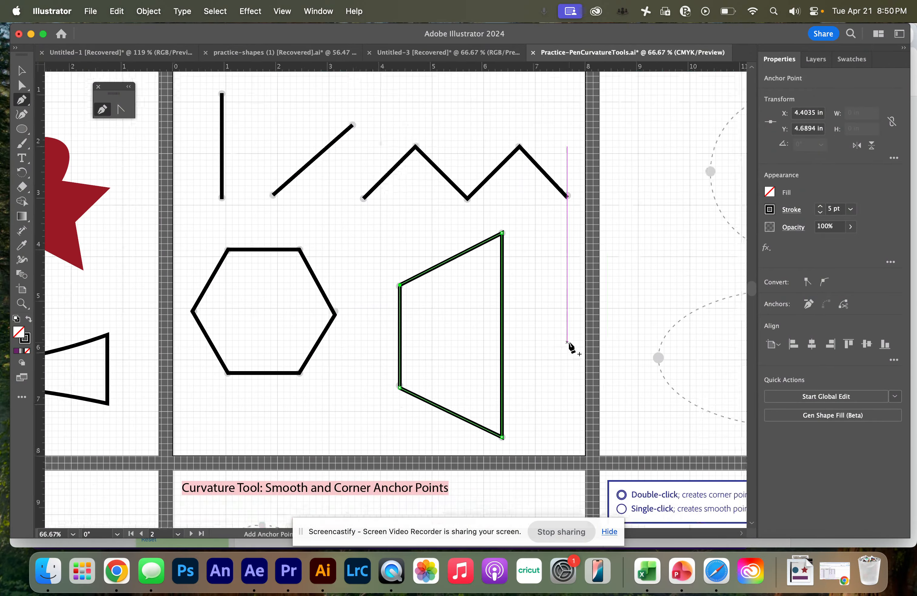
{"action": "scroll", "coordinate": [572, 347], "scroll_direction": "up", "scroll_amount": 3}
{"action": "scroll", "coordinate": [572, 347], "scroll_direction": "right", "scroll_amount": 5}
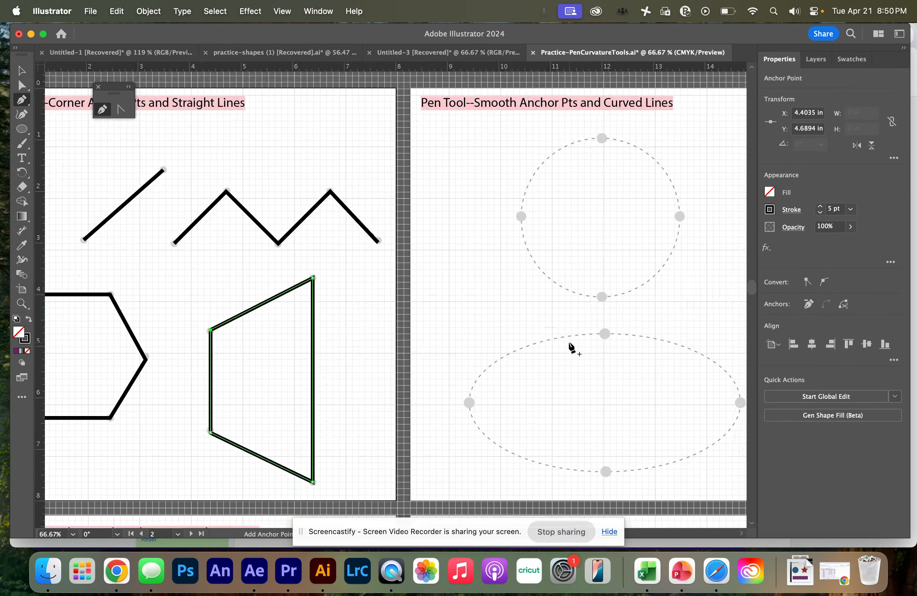
{"action": "scroll", "coordinate": [572, 347], "scroll_direction": "up", "scroll_amount": 1}
{"action": "scroll", "coordinate": [571, 348], "scroll_direction": "left", "scroll_amount": 1}
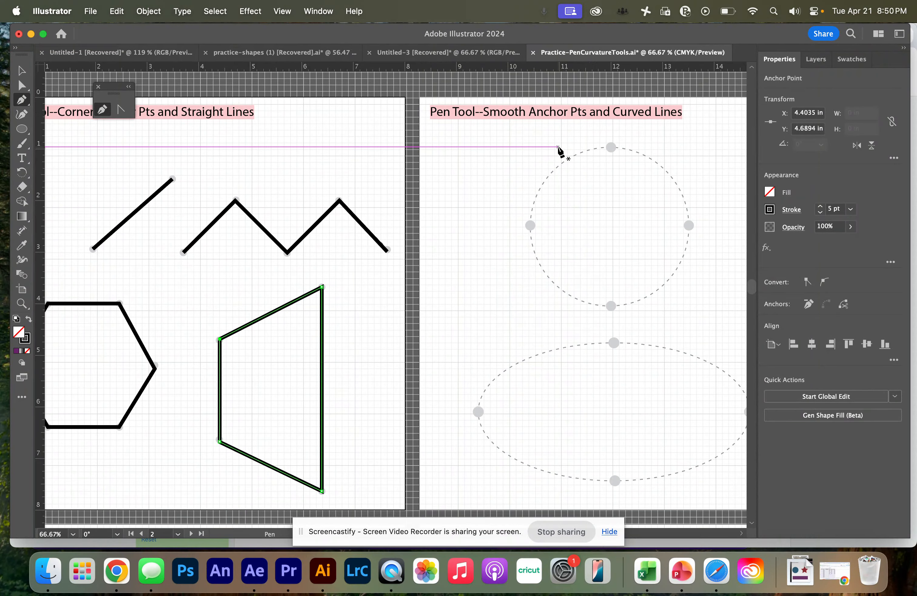
{"action": "left_click", "coordinate": [531, 225]}
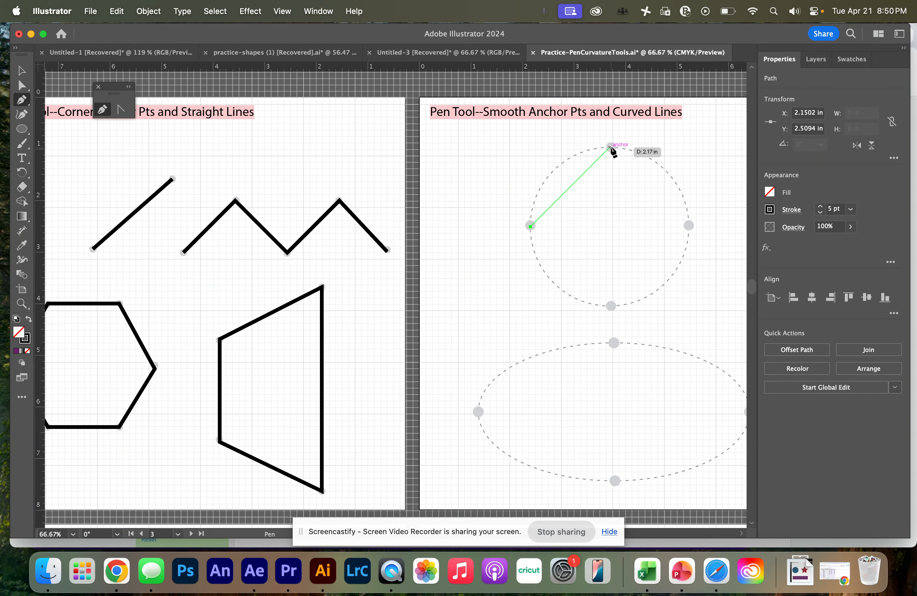
{"action": "left_click_drag", "start_coordinate": [610, 146], "coordinate": [684, 147]}
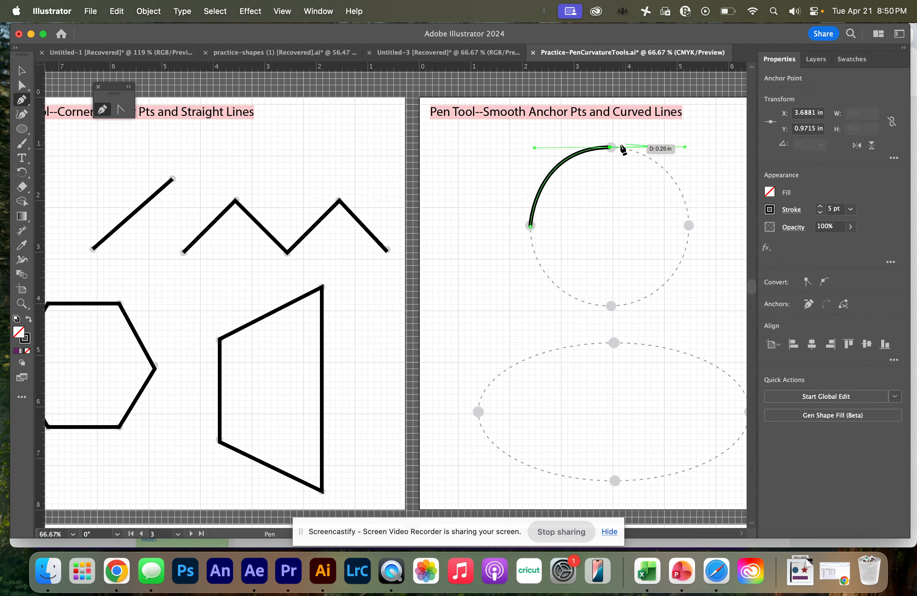
{"action": "left_click", "coordinate": [689, 225]}
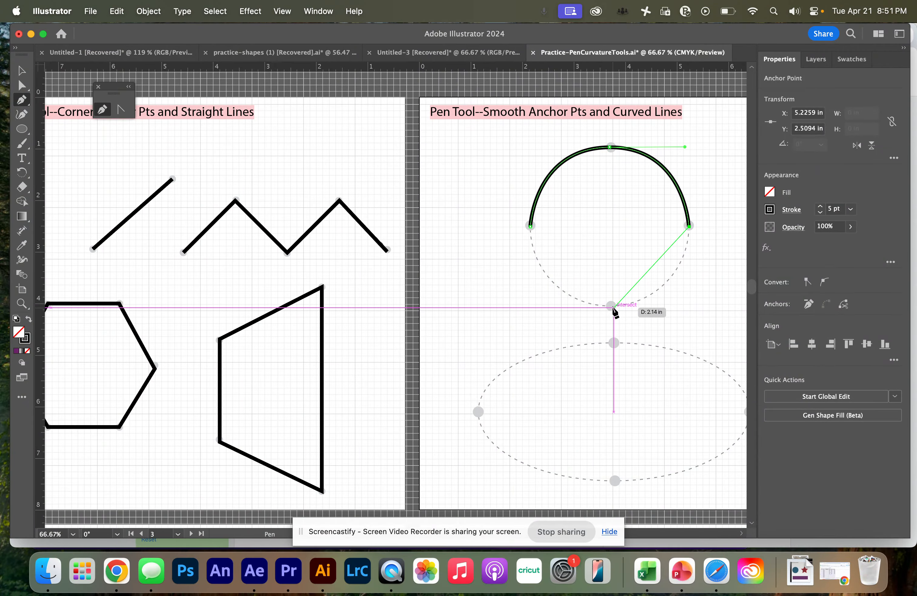
{"action": "left_click_drag", "start_coordinate": [611, 306], "coordinate": [537, 302]}
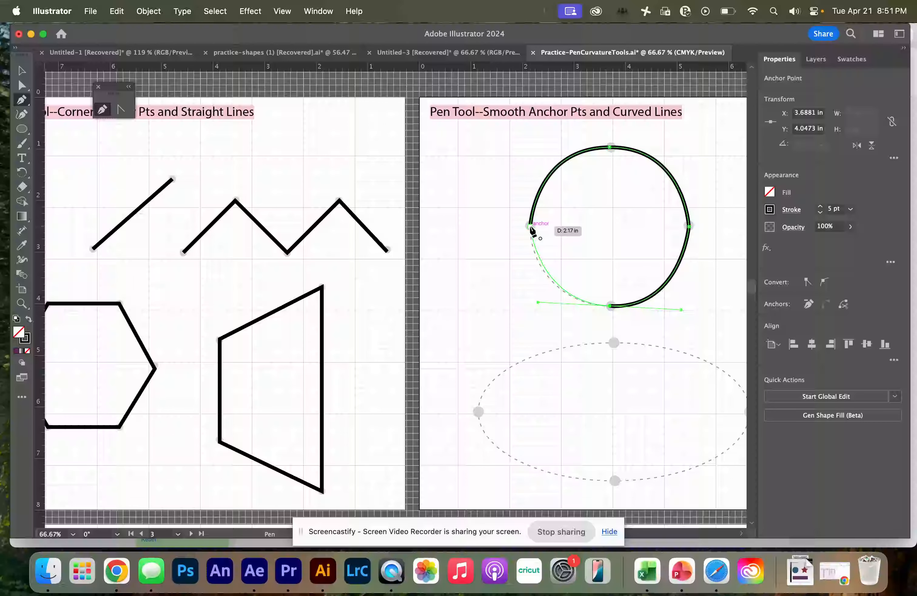
{"action": "left_click", "coordinate": [609, 306]}
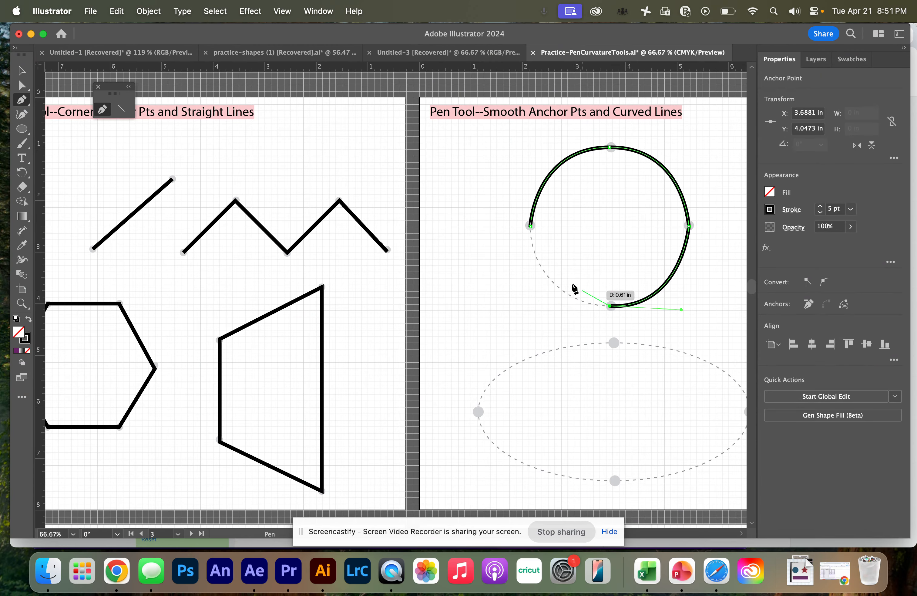
{"action": "left_click_drag", "start_coordinate": [533, 229], "coordinate": [529, 151]}
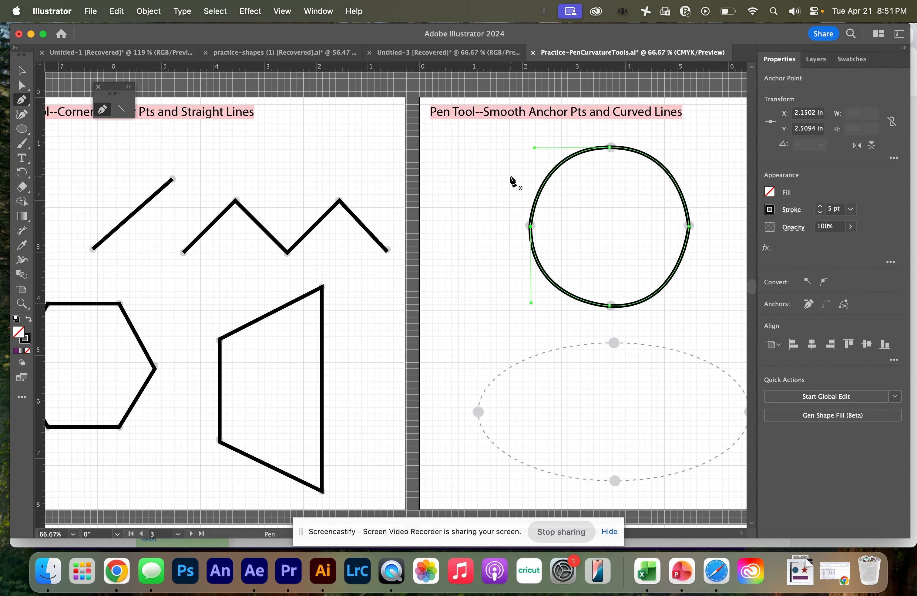
Trace the dashed ellipse as a closed path from its top point, retracting the right anchor's outgoing handle and pulling curves at the bottom and closing points
{"action": "scroll", "coordinate": [644, 400], "scroll_direction": "down", "scroll_amount": 5}
{"action": "scroll", "coordinate": [644, 400], "scroll_direction": "right", "scroll_amount": 5}
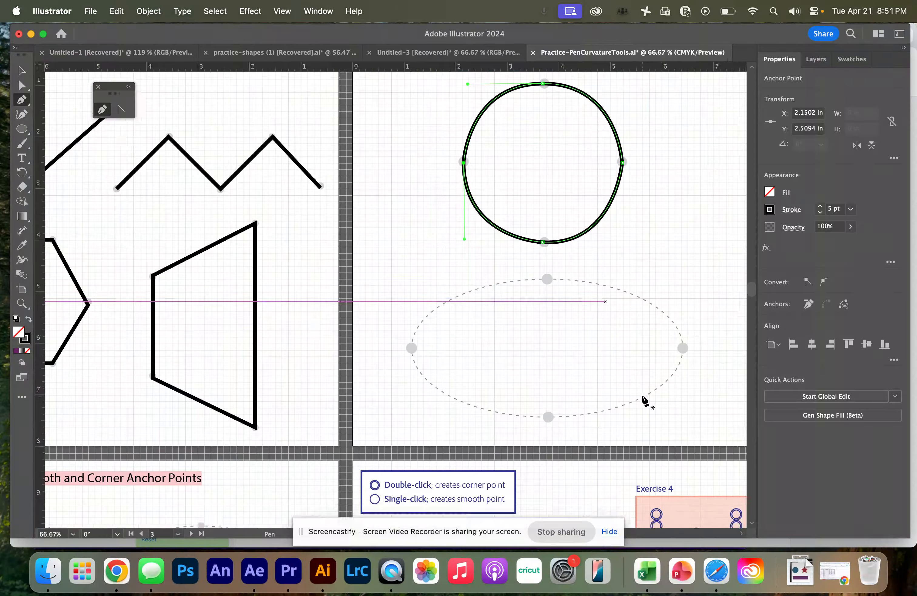
{"action": "left_click", "coordinate": [542, 280]}
{"action": "left_click_drag", "start_coordinate": [677, 349], "coordinate": [698, 420]}
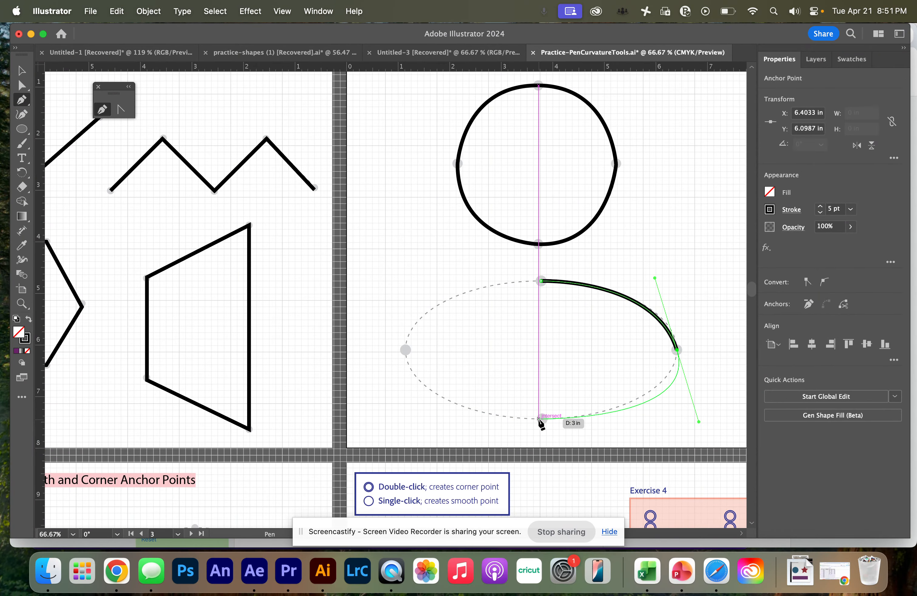
{"action": "left_click", "coordinate": [677, 350]}
{"action": "left_click_drag", "start_coordinate": [542, 419], "coordinate": [419, 417]}
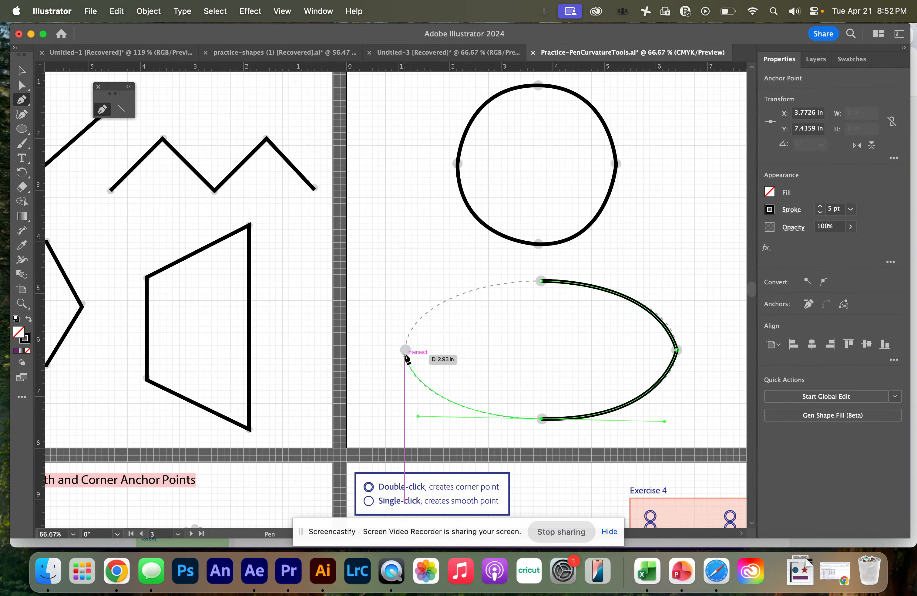
{"action": "left_click", "coordinate": [405, 352]}
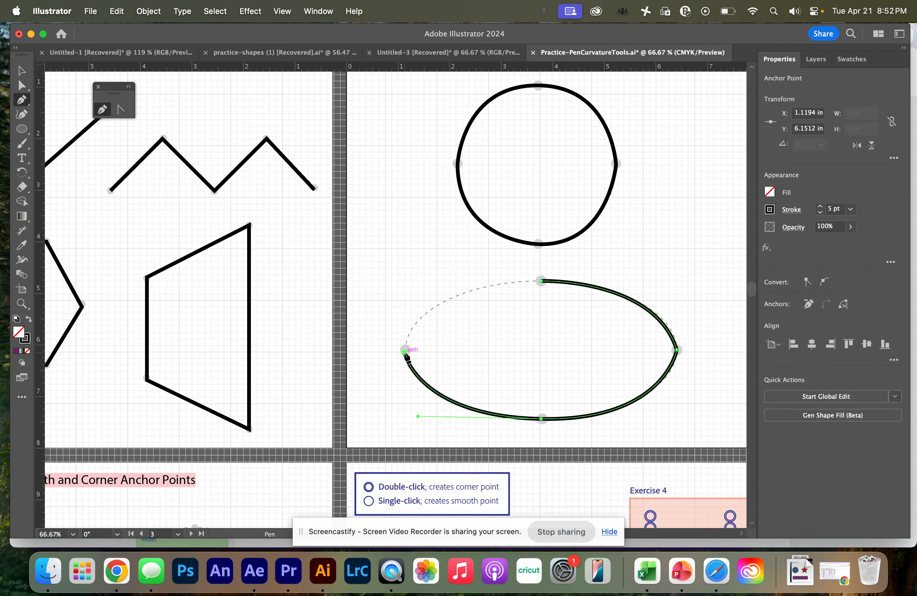
{"action": "left_click_drag", "start_coordinate": [541, 281], "coordinate": [675, 286]}
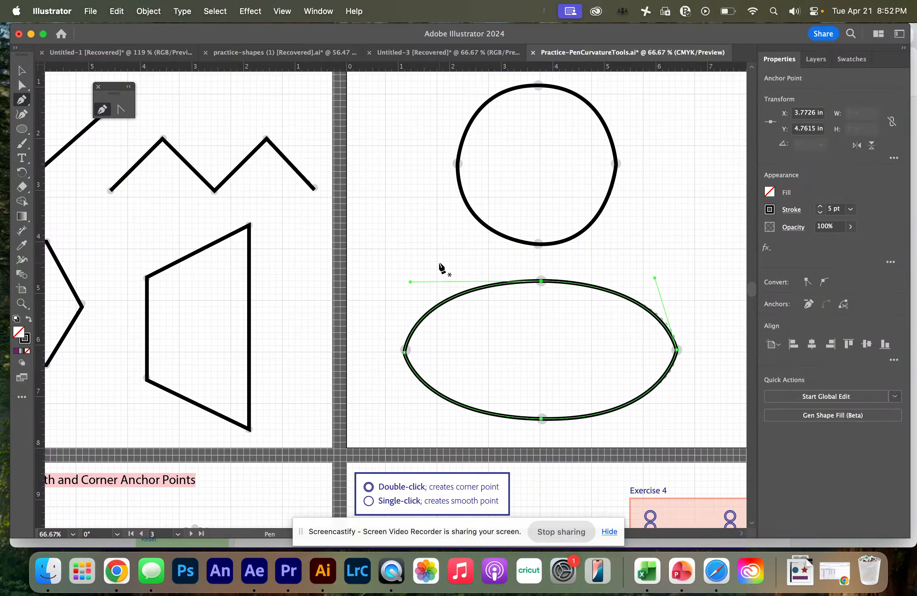
Start the Butterfly Trace path with a corner anchor point at the centre notch between the upper wings
{"action": "scroll", "coordinate": [442, 266], "scroll_direction": "down", "scroll_amount": 5}
{"action": "scroll", "coordinate": [442, 266], "scroll_direction": "left", "scroll_amount": 6}
{"action": "scroll", "coordinate": [440, 267], "scroll_direction": "down", "scroll_amount": 5}
{"action": "scroll", "coordinate": [441, 267], "scroll_direction": "left", "scroll_amount": 12}
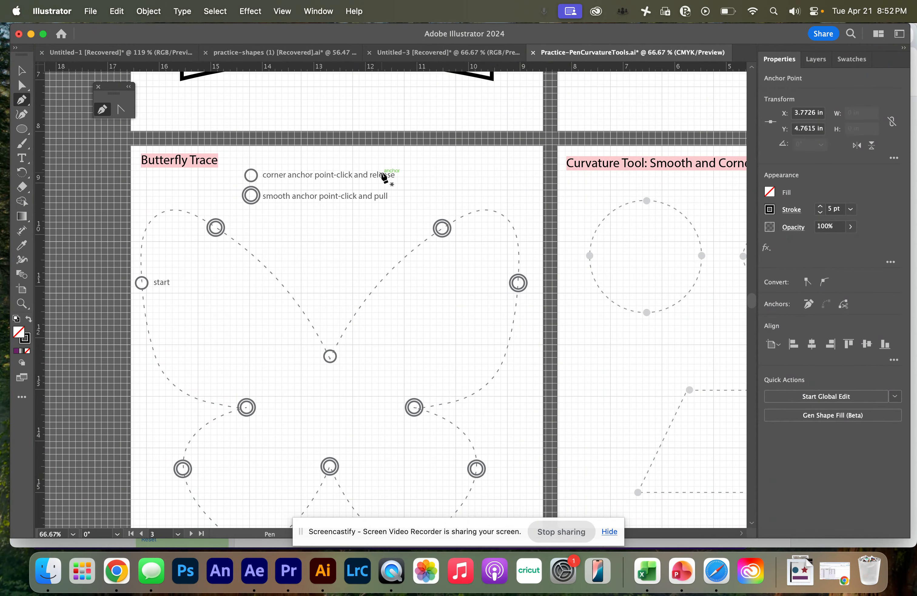
{"action": "left_click", "coordinate": [330, 355]}
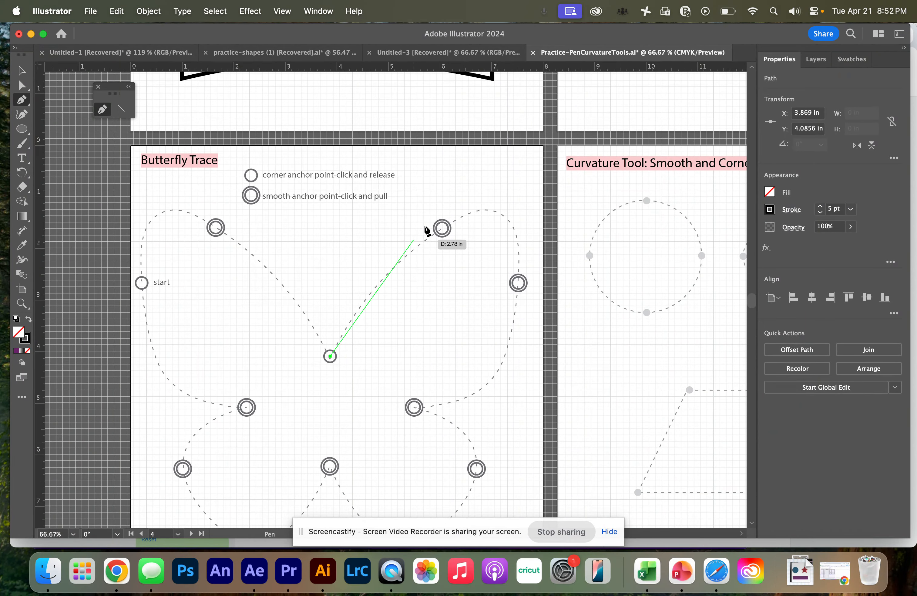
{"action": "left_click_drag", "start_coordinate": [441, 229], "coordinate": [482, 221]}
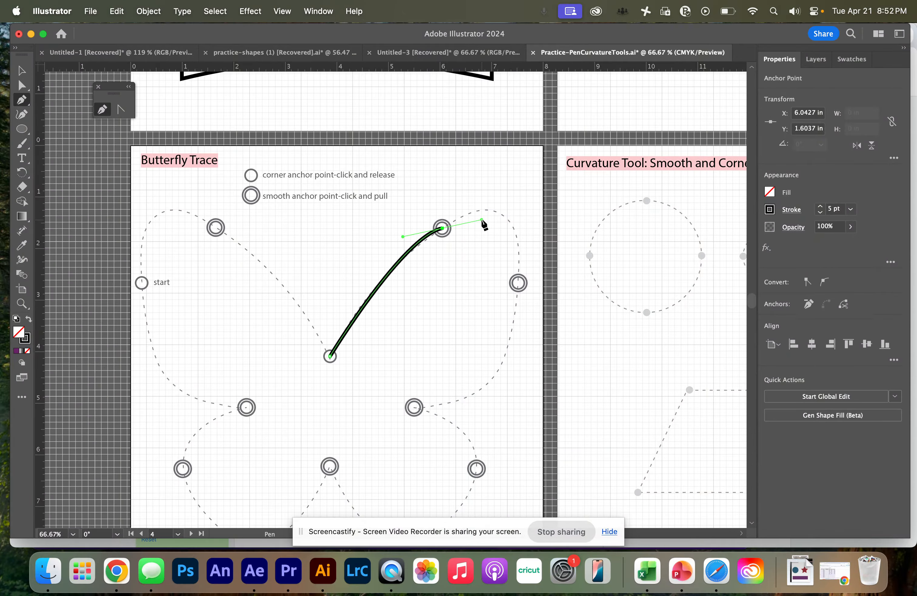
{"action": "left_click_drag", "start_coordinate": [518, 282], "coordinate": [530, 403]}
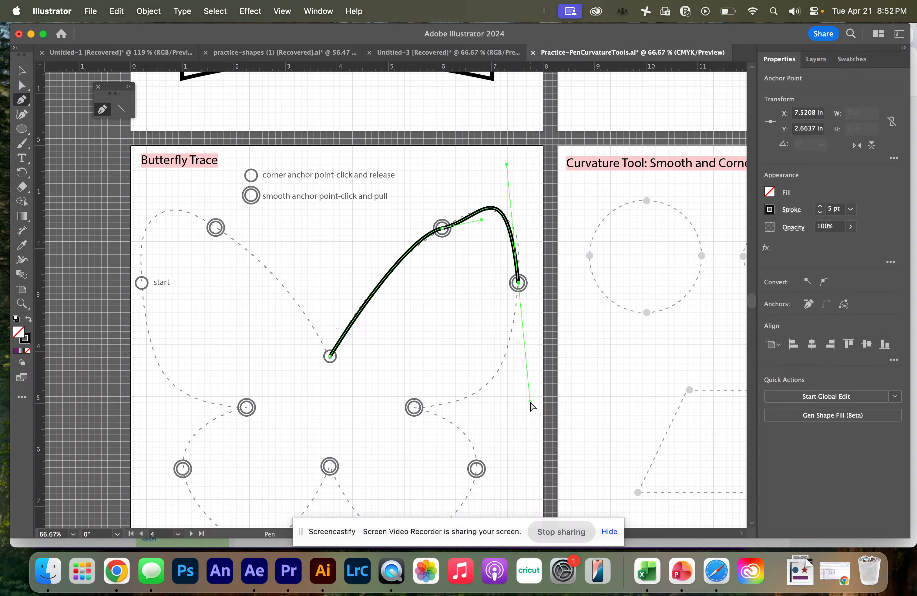
{"action": "key", "text": "super+z"}
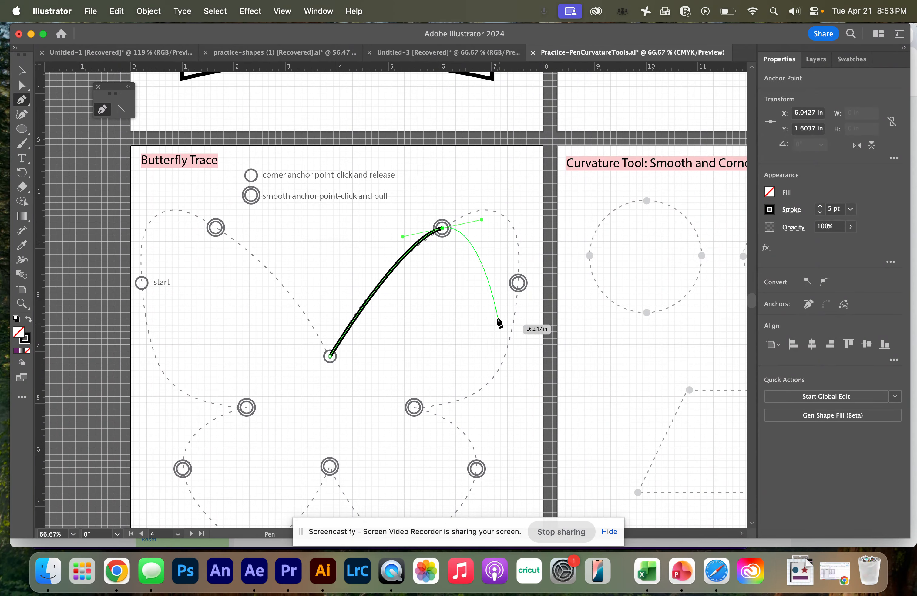
{"action": "key", "text": "super"}
{"action": "key", "text": "super+z"}
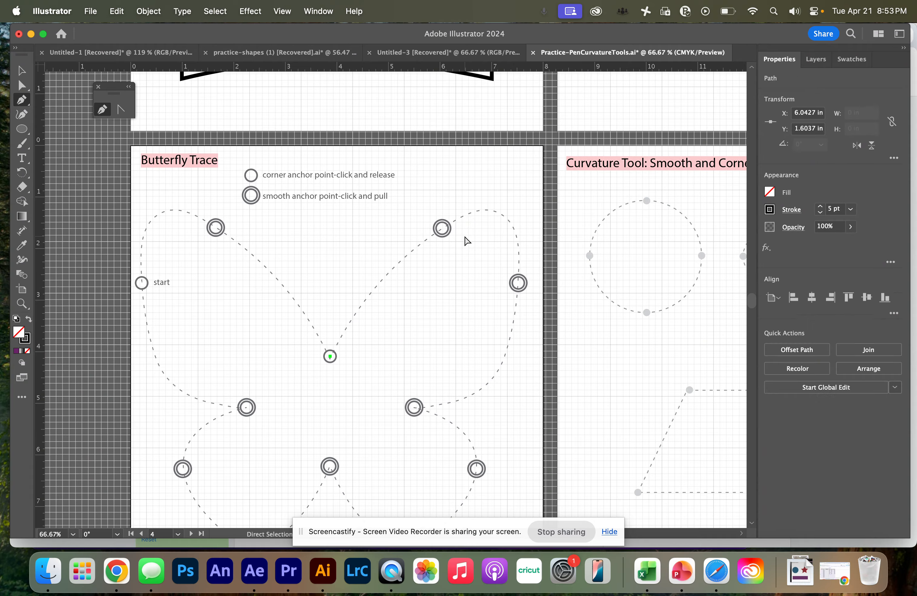
Trace the butterfly's upper right wing with smooth anchors down to the right waist point, retracting that point's outgoing handle
{"action": "left_click_drag", "start_coordinate": [442, 229], "coordinate": [473, 228]}
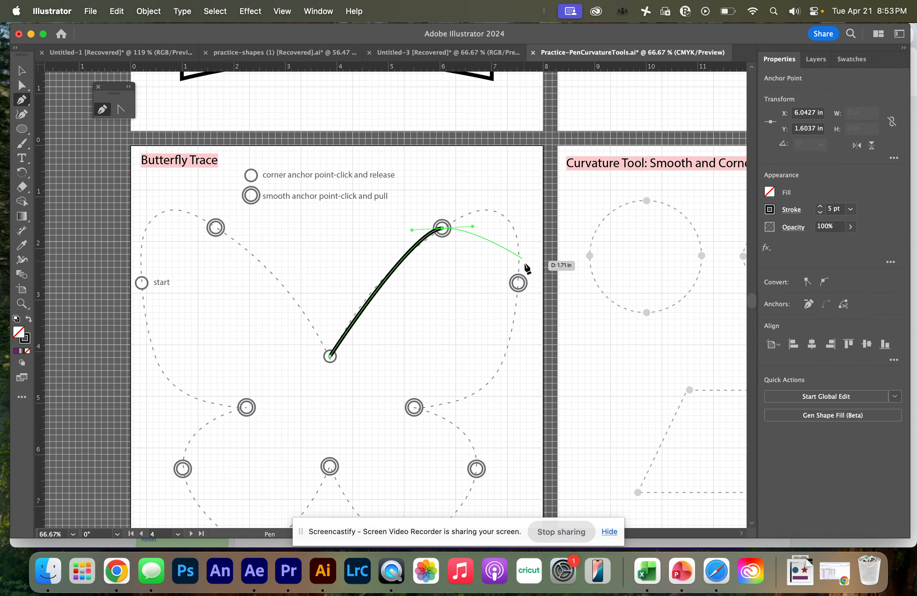
{"action": "mouse_move", "coordinate": [518, 282]}
{"action": "left_mouse_down"}
{"action": "mouse_move", "coordinate": [512, 336]}
{"action": "mouse_move", "coordinate": [531, 399]}
{"action": "mouse_move", "coordinate": [516, 366]}
{"action": "left_mouse_up"}
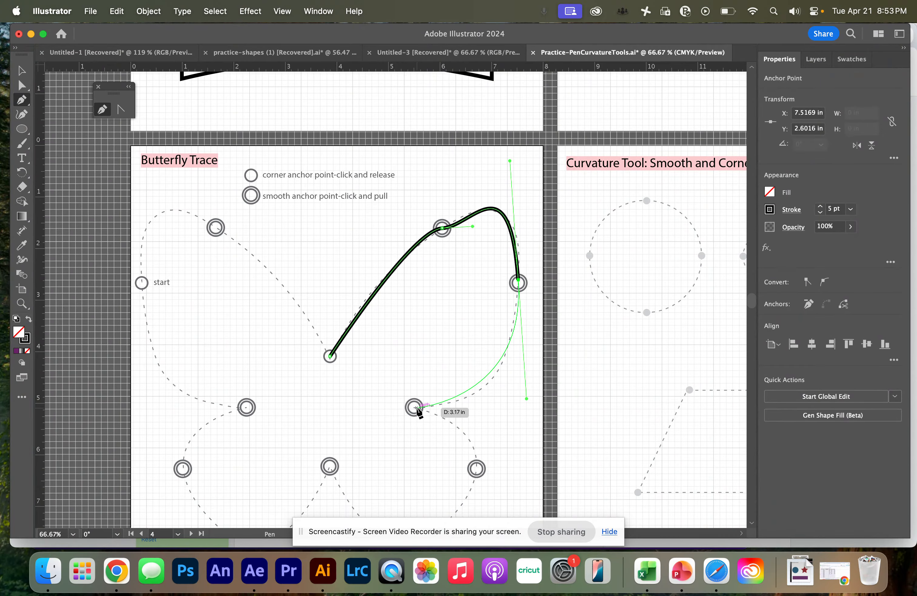
{"action": "left_click_drag", "start_coordinate": [414, 407], "coordinate": [393, 410]}
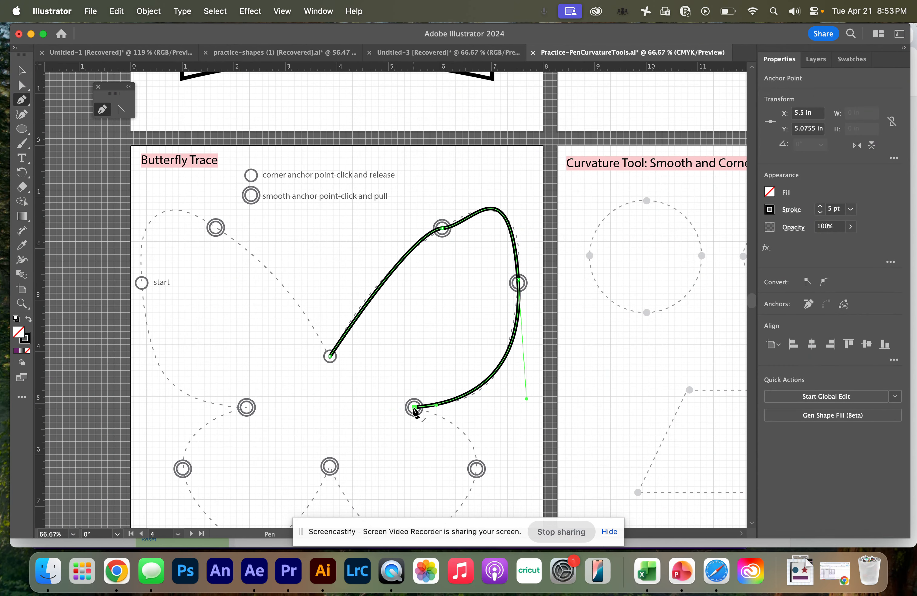
Trace the butterfly's lower right wing with smooth anchors at its outer edge, bottom and the lower centre notch
{"action": "left_click_drag", "start_coordinate": [476, 468], "coordinate": [472, 373]}
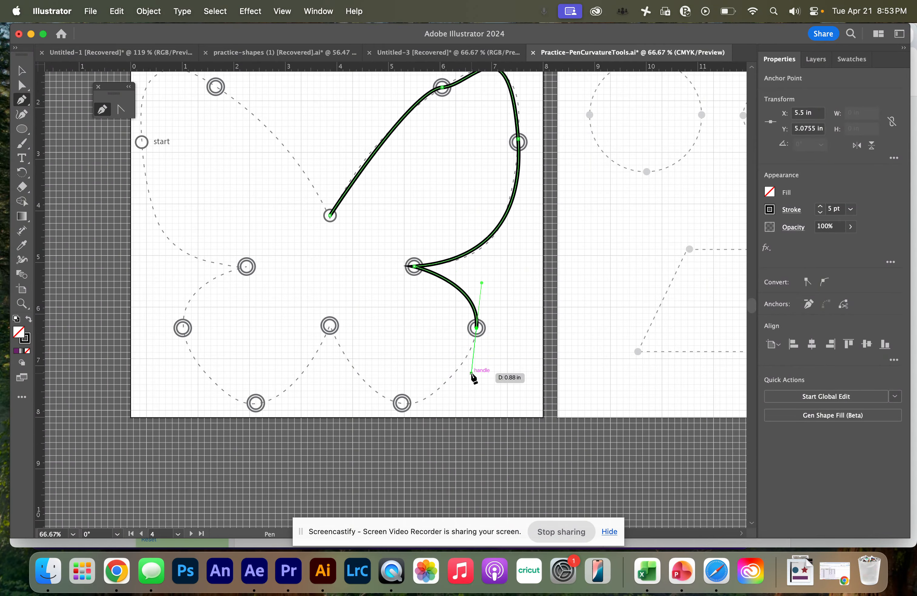
{"action": "left_click_drag", "start_coordinate": [402, 402], "coordinate": [377, 404]}
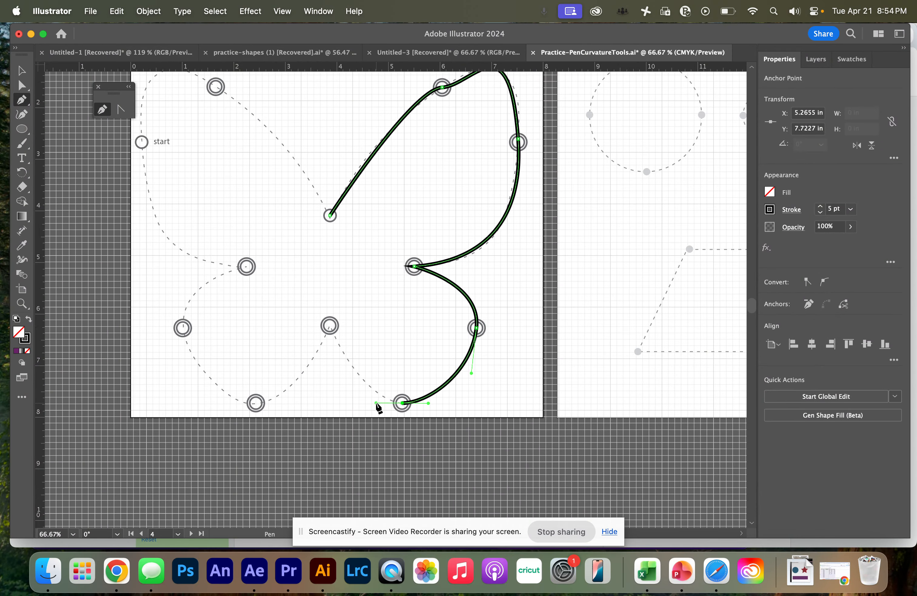
{"action": "left_click_drag", "start_coordinate": [329, 326], "coordinate": [335, 309]}
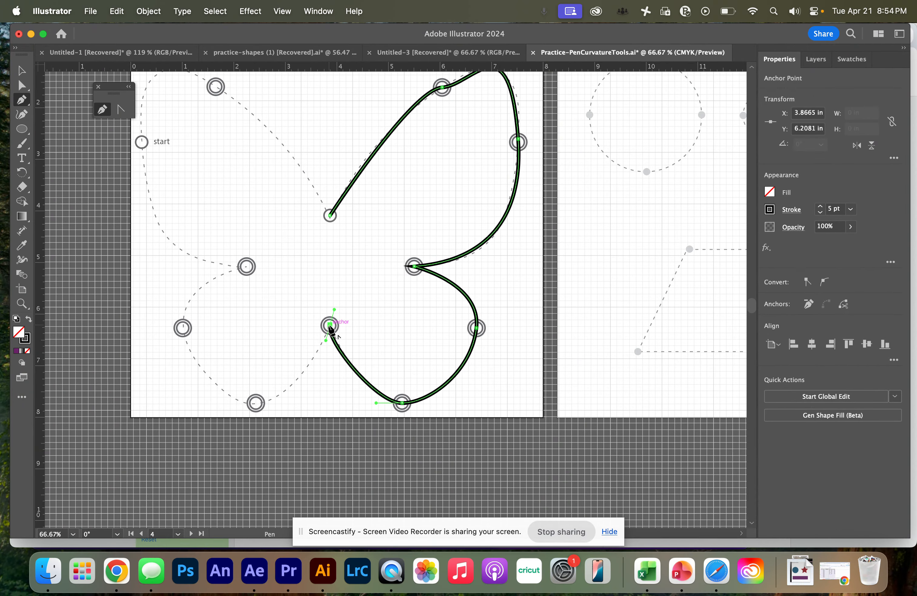
Trace the butterfly's lower left wing with smooth anchors up to the left waist point and retract that point's outgoing handle
{"action": "left_click_drag", "start_coordinate": [255, 403], "coordinate": [202, 405]}
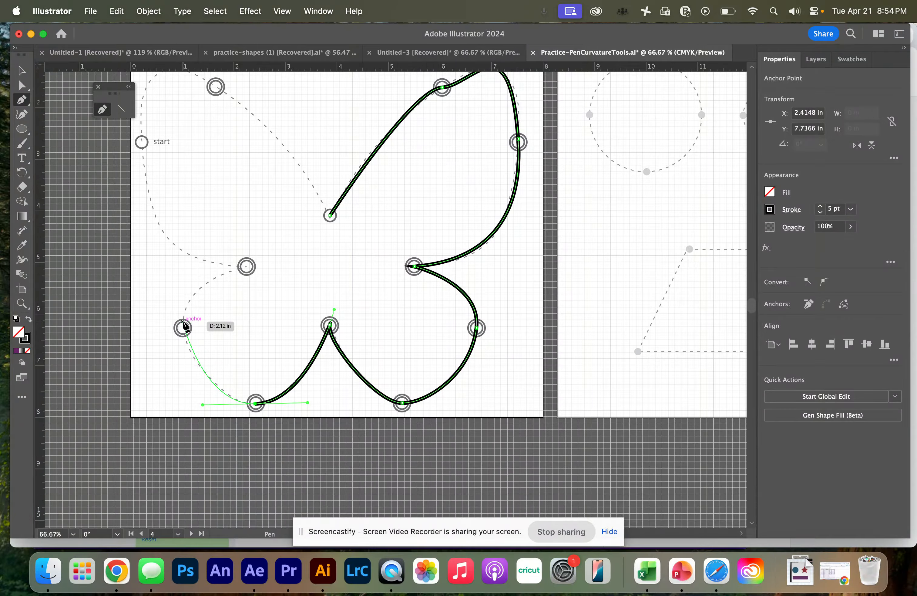
{"action": "left_click_drag", "start_coordinate": [183, 327], "coordinate": [205, 299]}
{"action": "left_click_drag", "start_coordinate": [244, 267], "coordinate": [293, 271]}
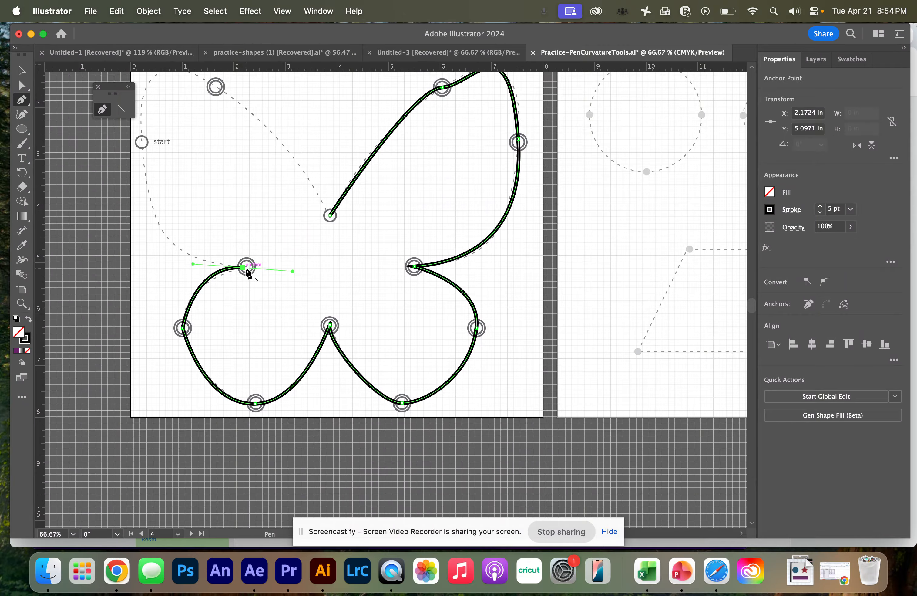
{"action": "left_click", "coordinate": [246, 268]}
Trace the upper left wing through the start point, retracting its outgoing handle, and the top smooth point, closing the path at the centre notch
{"action": "mouse_move", "coordinate": [142, 142]}
{"action": "left_mouse_down"}
{"action": "mouse_move", "coordinate": [195, 141]}
{"action": "mouse_move", "coordinate": [227, 81]}
{"action": "mouse_move", "coordinate": [157, 84]}
{"action": "mouse_move", "coordinate": [162, 78]}
{"action": "mouse_move", "coordinate": [167, 92]}
{"action": "mouse_move", "coordinate": [164, 232]}
{"action": "mouse_move", "coordinate": [160, 175]}
{"action": "mouse_move", "coordinate": [141, 165]}
{"action": "mouse_move", "coordinate": [157, 154]}
{"action": "mouse_move", "coordinate": [149, 136]}
{"action": "left_mouse_up"}
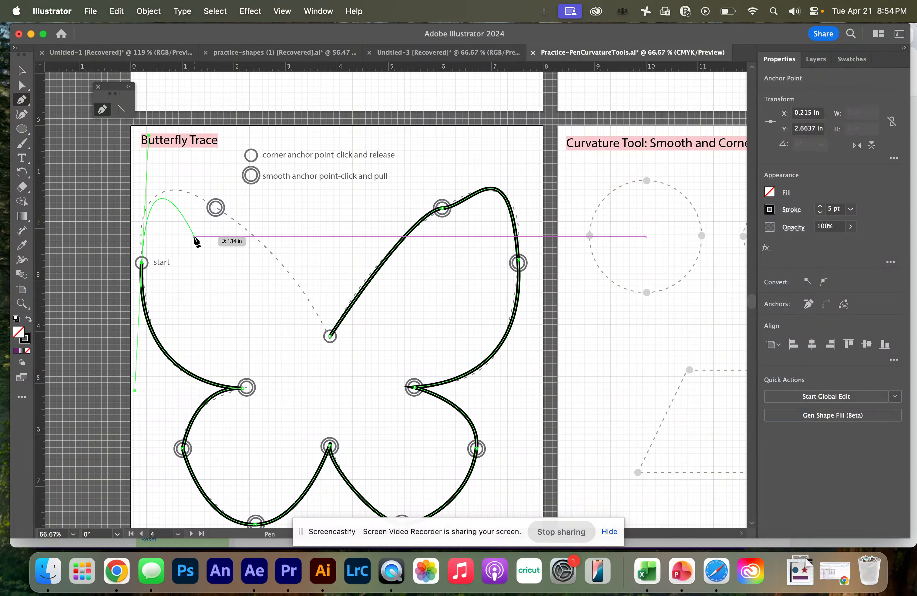
{"action": "left_click", "coordinate": [142, 262]}
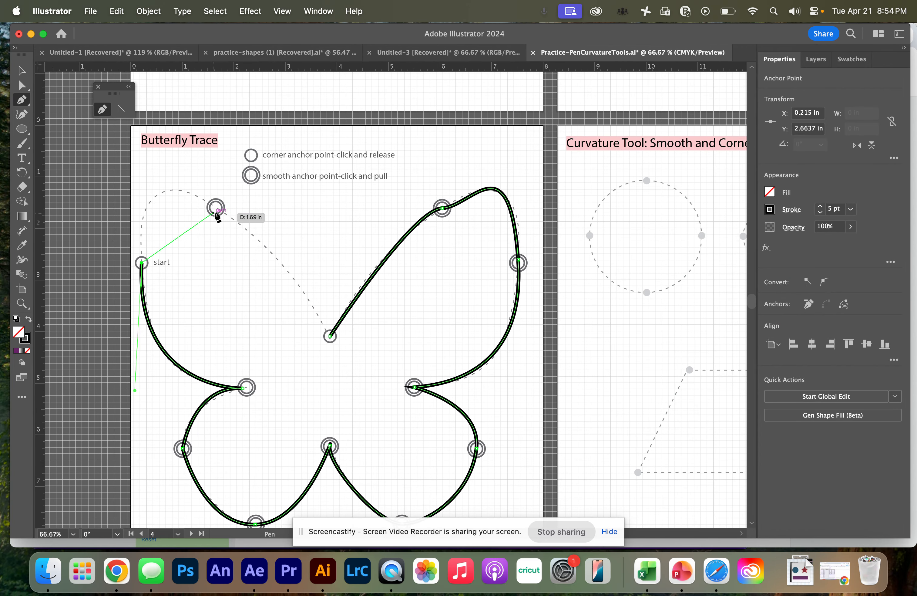
{"action": "left_click_drag", "start_coordinate": [216, 208], "coordinate": [303, 267]}
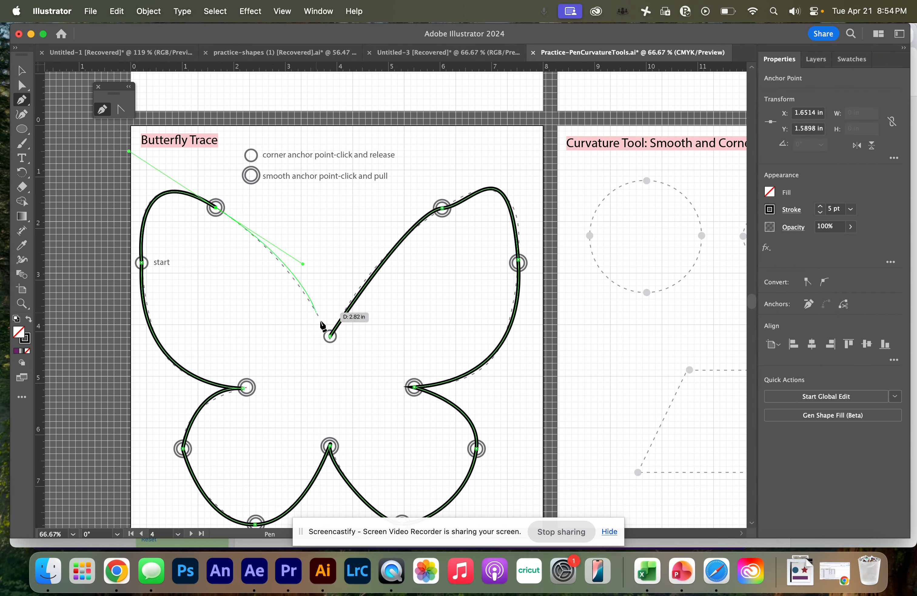
{"action": "left_click", "coordinate": [330, 336]}
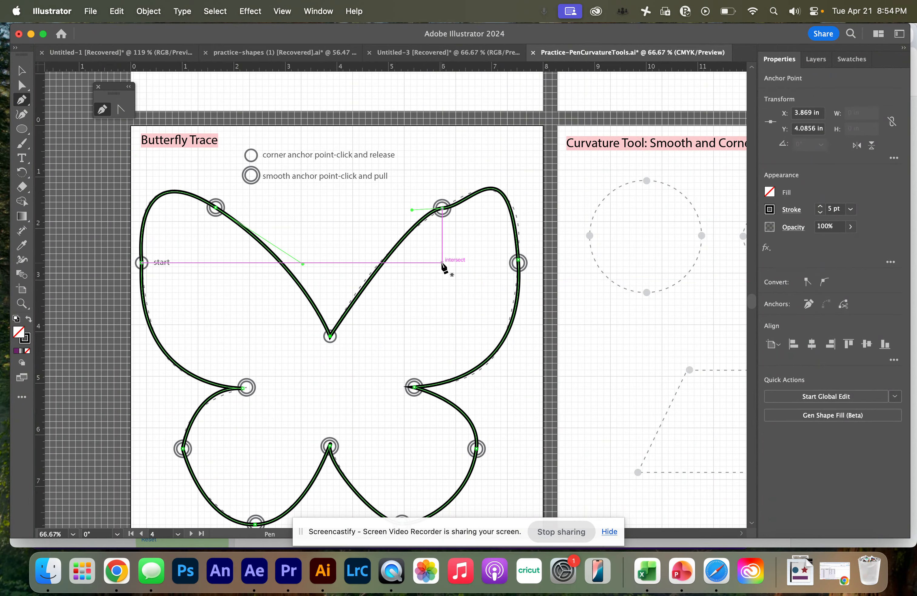
Trace the dashed circle on the Curvature Tool artboard with four smooth Curvature tool points and close the path at its left point
{"action": "scroll", "coordinate": [444, 266], "scroll_direction": "right", "scroll_amount": 5}
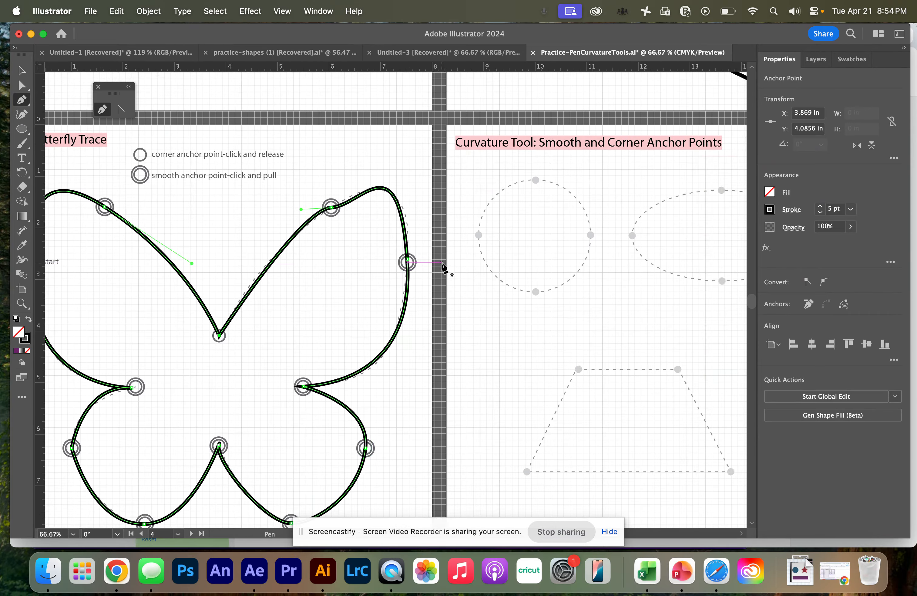
{"action": "scroll", "coordinate": [444, 267], "scroll_direction": "right", "scroll_amount": 3}
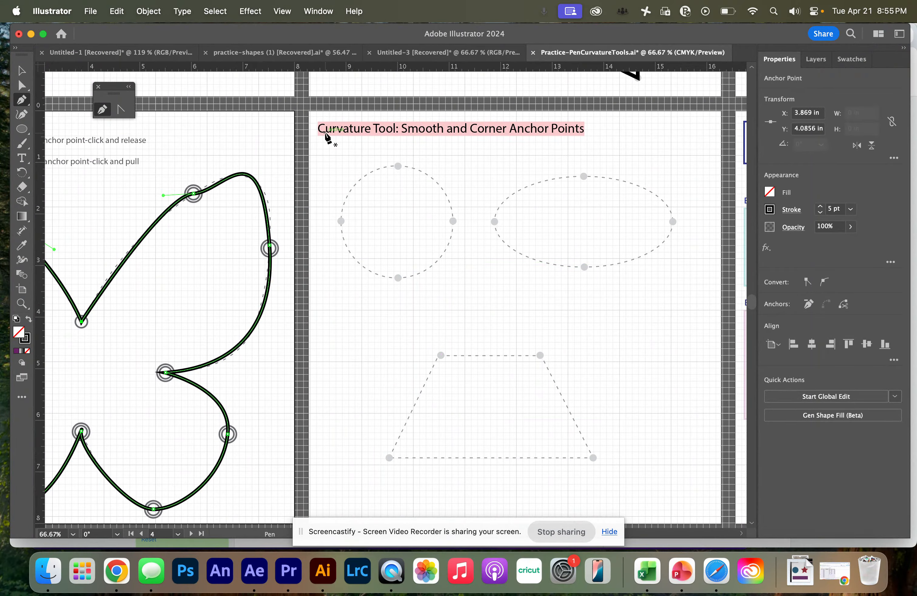
{"action": "key", "text": "super"}
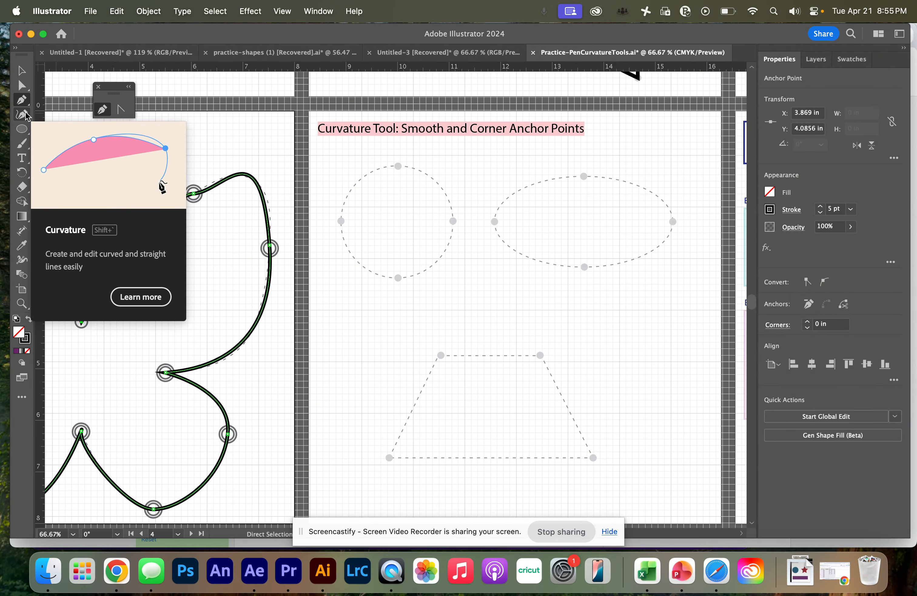
{"action": "left_click", "coordinate": [25, 115]}
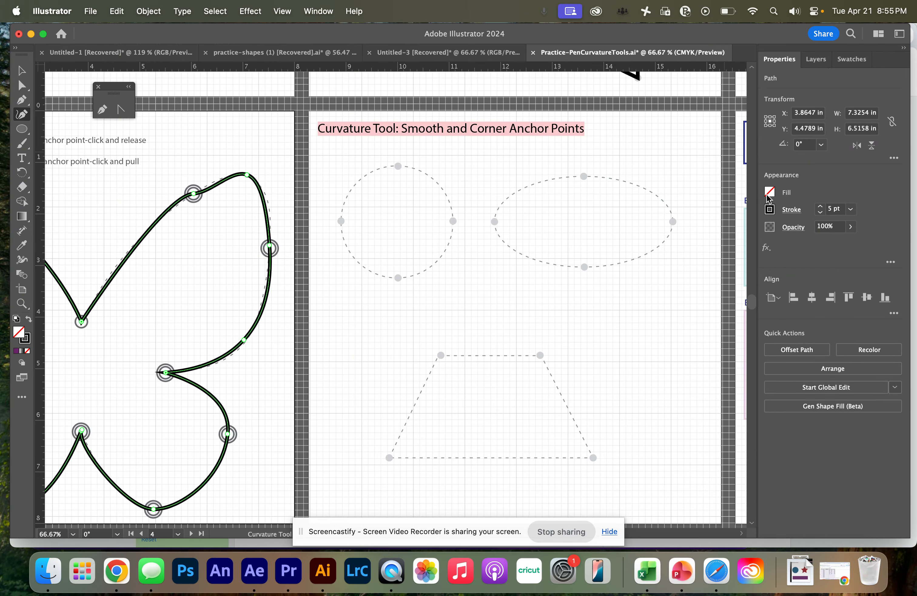
{"action": "left_click", "coordinate": [341, 221]}
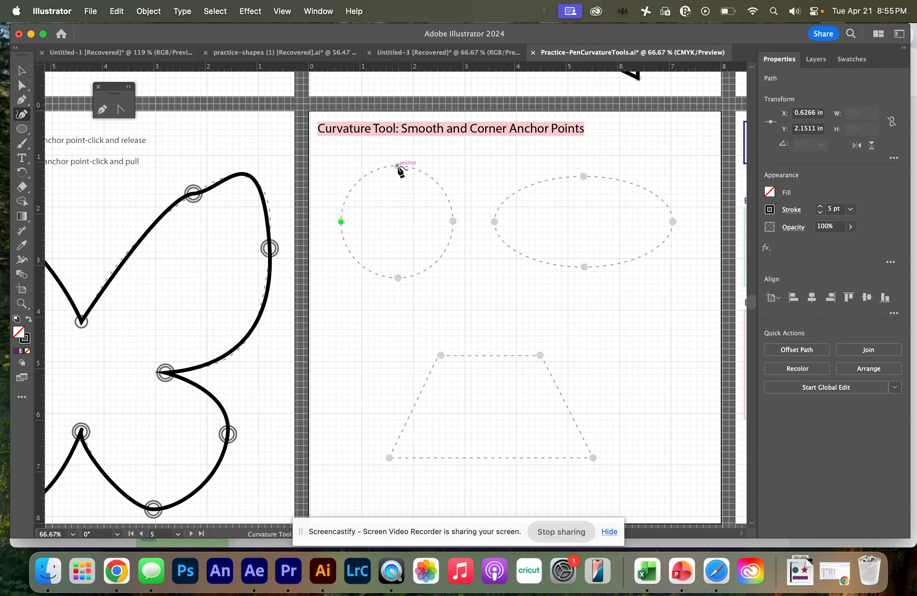
{"action": "left_click", "coordinate": [398, 166]}
{"action": "left_click", "coordinate": [455, 223]}
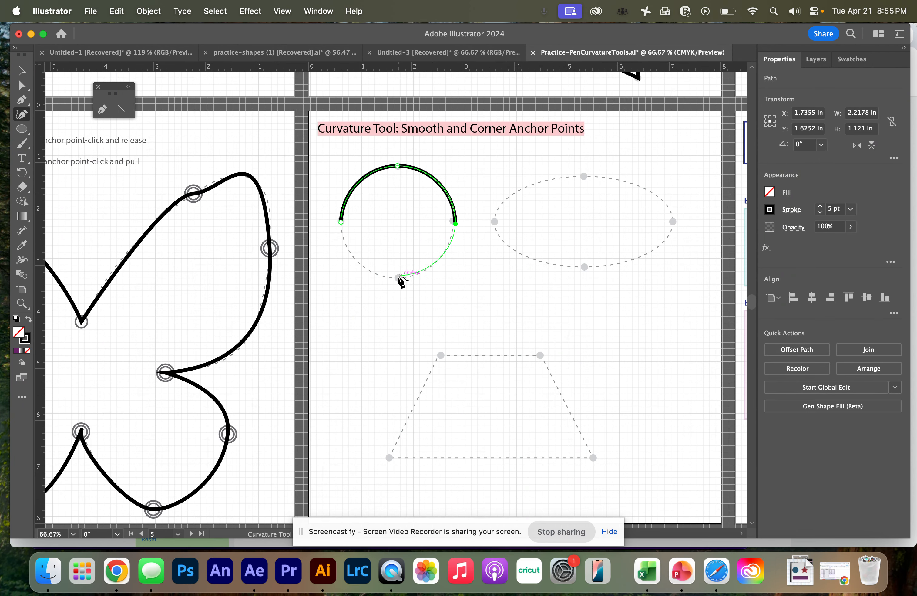
{"action": "left_click", "coordinate": [398, 278]}
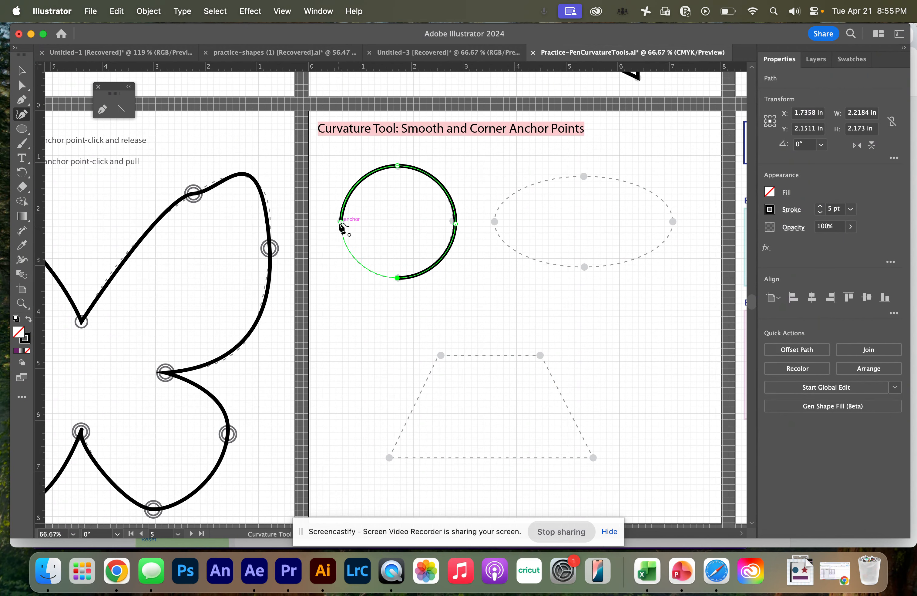
{"action": "left_click", "coordinate": [341, 222]}
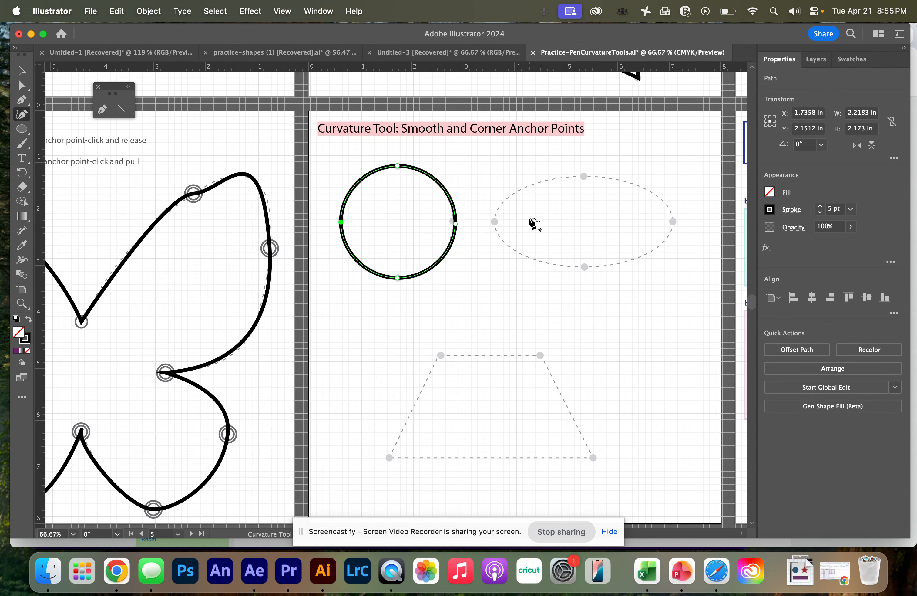
Trace the dashed ellipse beside the circle with four smooth Curvature tool points, closing the path at its left point
{"action": "left_click", "coordinate": [495, 222]}
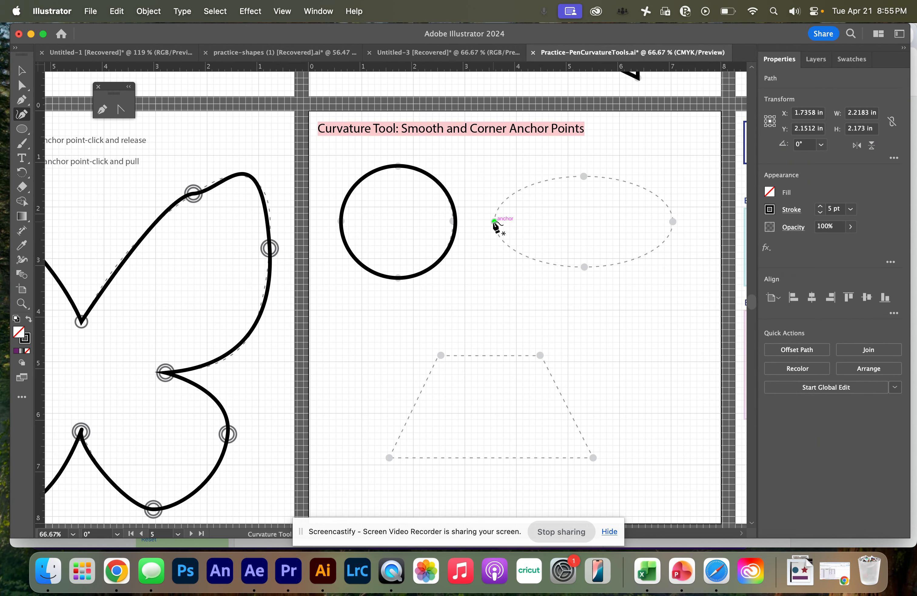
{"action": "left_click", "coordinate": [673, 221]}
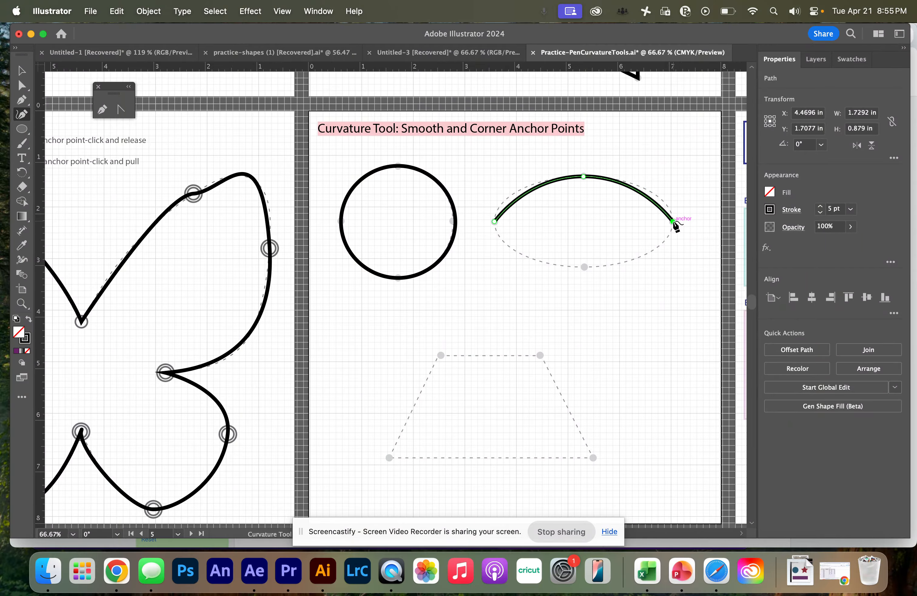
{"action": "left_click", "coordinate": [584, 267]}
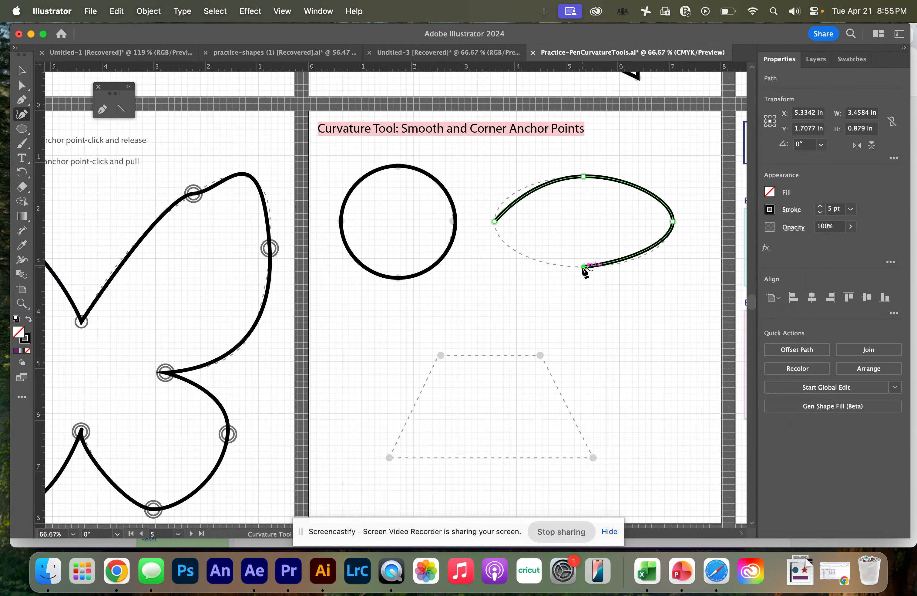
{"action": "left_click", "coordinate": [495, 222]}
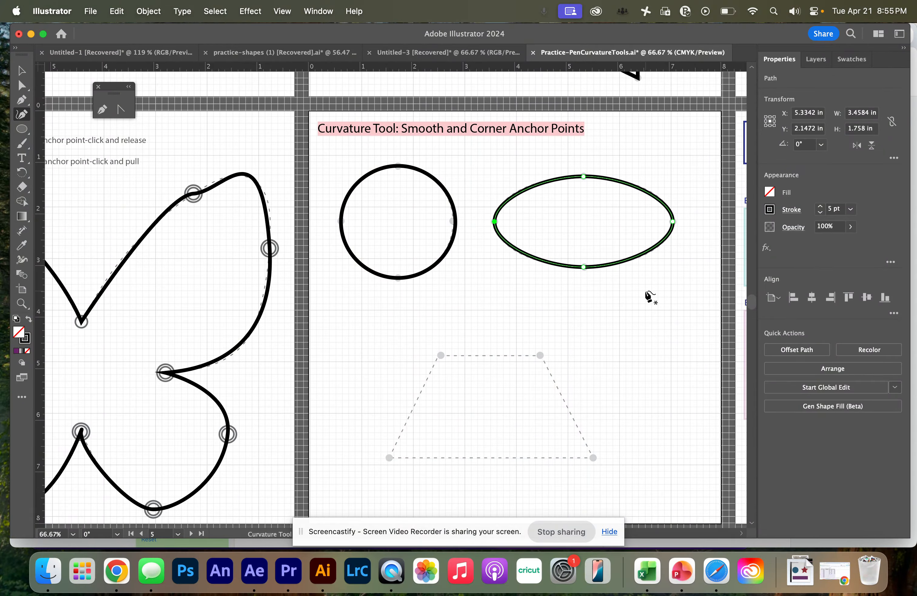
Trace the dashed trapezoid below the circle and ellipse with four Curvature tool corner points, closing the path at its upper left corner
{"action": "scroll", "coordinate": [651, 296], "scroll_direction": "down", "scroll_amount": 5}
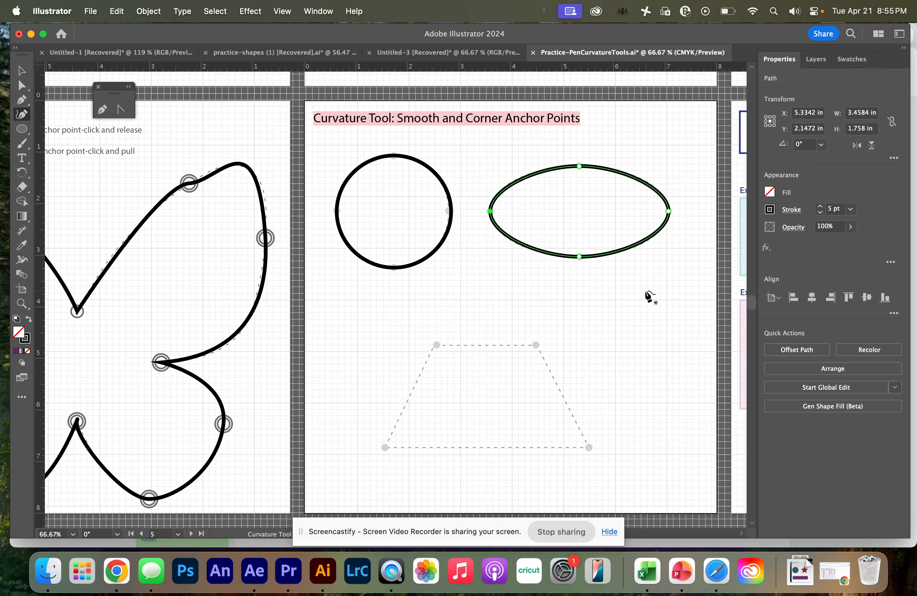
{"action": "scroll", "coordinate": [650, 297], "scroll_direction": "right", "scroll_amount": 7}
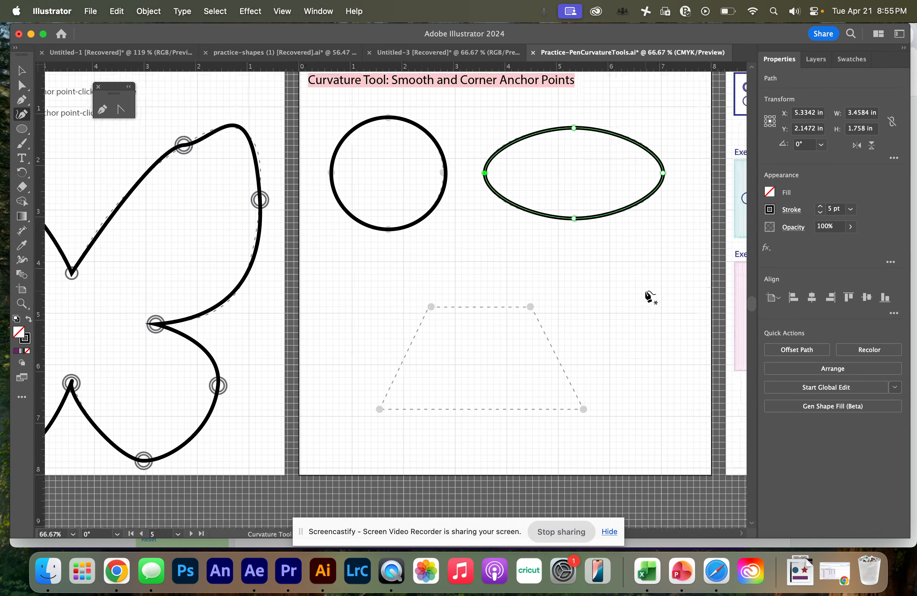
{"action": "scroll", "coordinate": [651, 297], "scroll_direction": "left", "scroll_amount": 6}
{"action": "scroll", "coordinate": [651, 296], "scroll_direction": "down", "scroll_amount": 3}
{"action": "scroll", "coordinate": [651, 296], "scroll_direction": "down", "scroll_amount": 1}
{"action": "scroll", "coordinate": [651, 296], "scroll_direction": "left", "scroll_amount": 1}
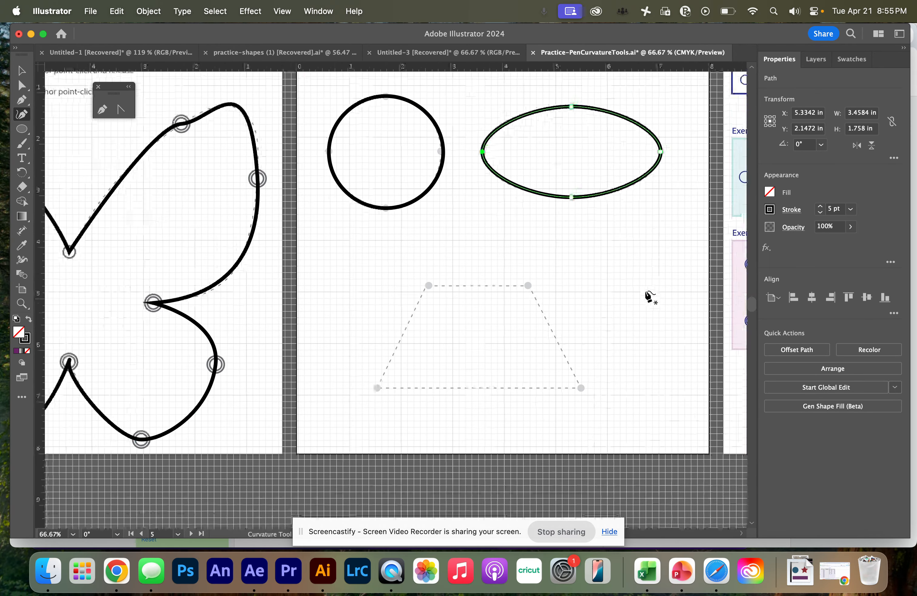
{"action": "left_click", "coordinate": [427, 285]}
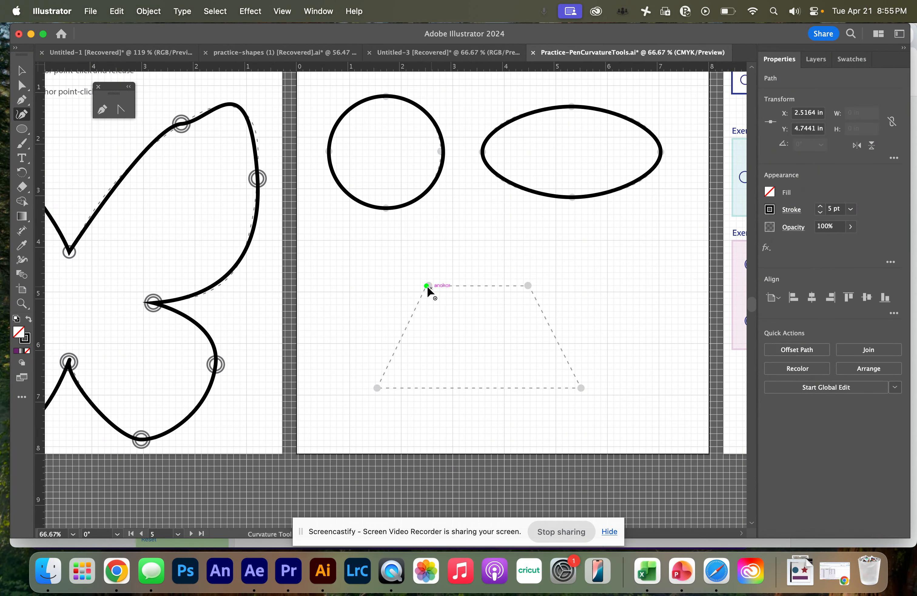
{"action": "key", "text": "super+z"}
{"action": "left_click", "coordinate": [427, 288]}
{"action": "left_click", "coordinate": [529, 286]}
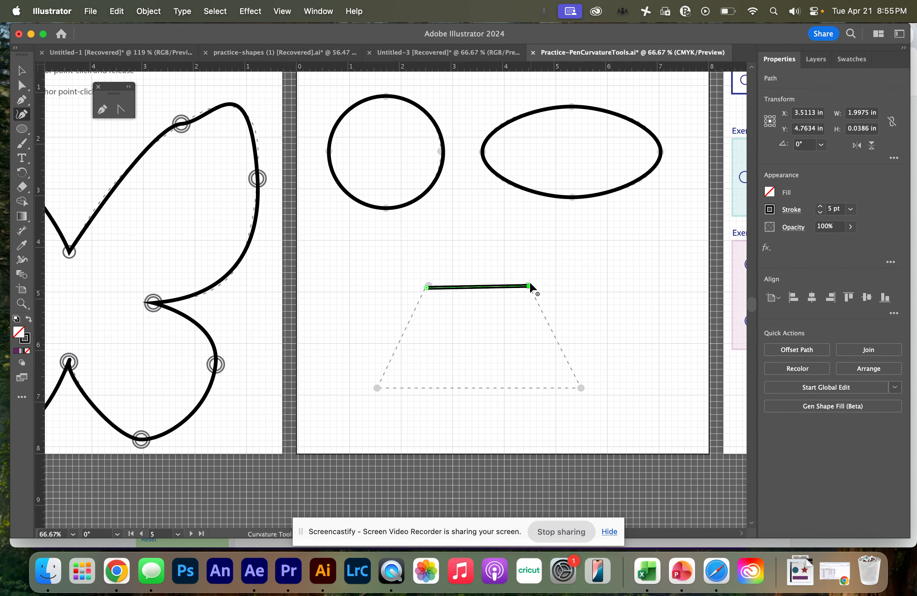
{"action": "left_click", "coordinate": [581, 387]}
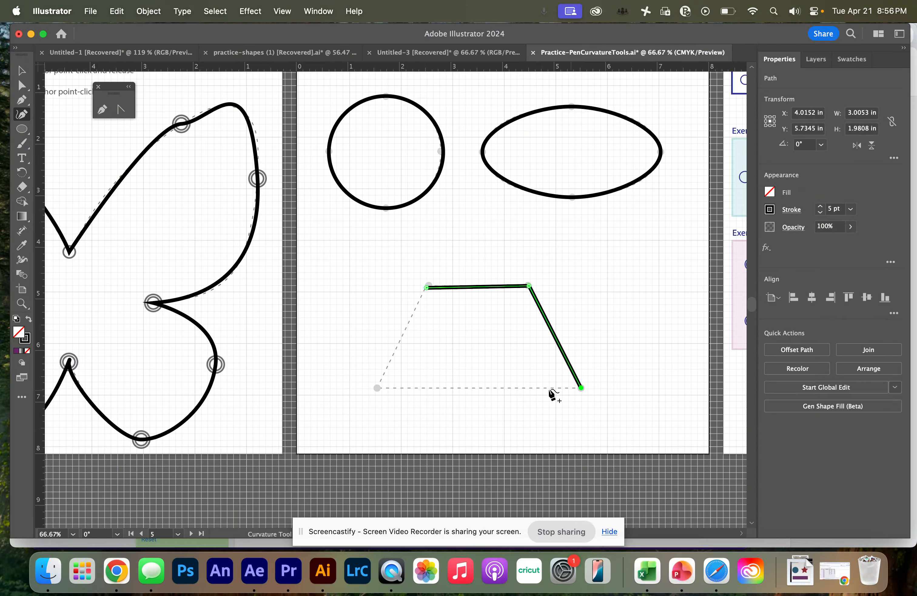
{"action": "left_click", "coordinate": [377, 387]}
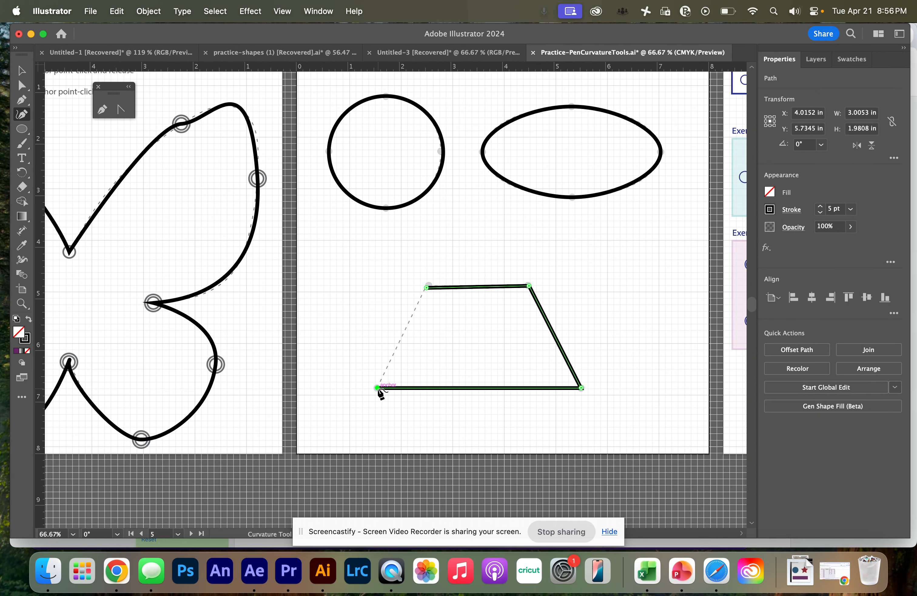
{"action": "left_click", "coordinate": [426, 287]}
{"action": "double_click", "coordinate": [426, 287]}
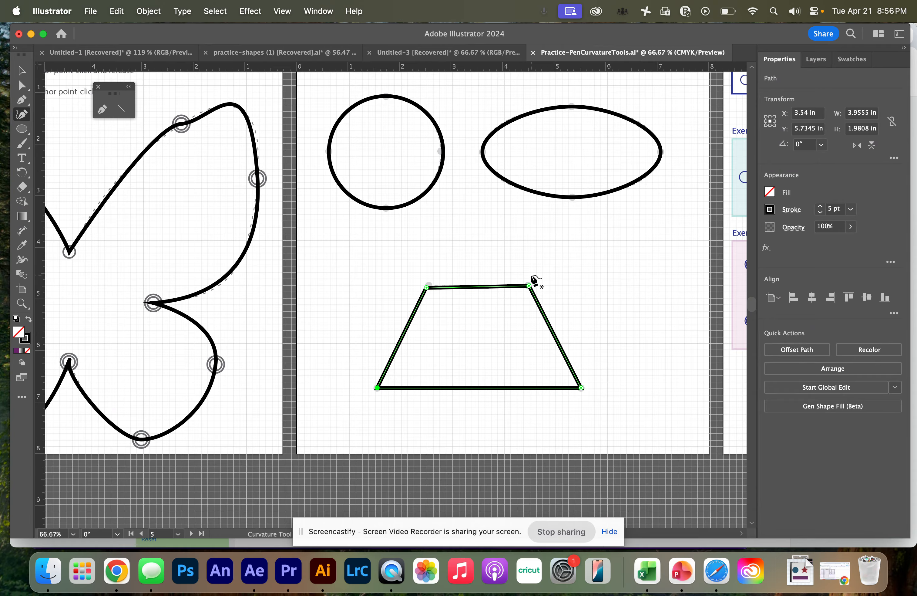
Draw the Exercise 1 circle on the next artboard with smooth Curvature tool points at its four markers, closing the path at the top marker
{"action": "scroll", "coordinate": [534, 279], "scroll_direction": "left", "scroll_amount": 4}
{"action": "scroll", "coordinate": [535, 280], "scroll_direction": "right", "scroll_amount": 12}
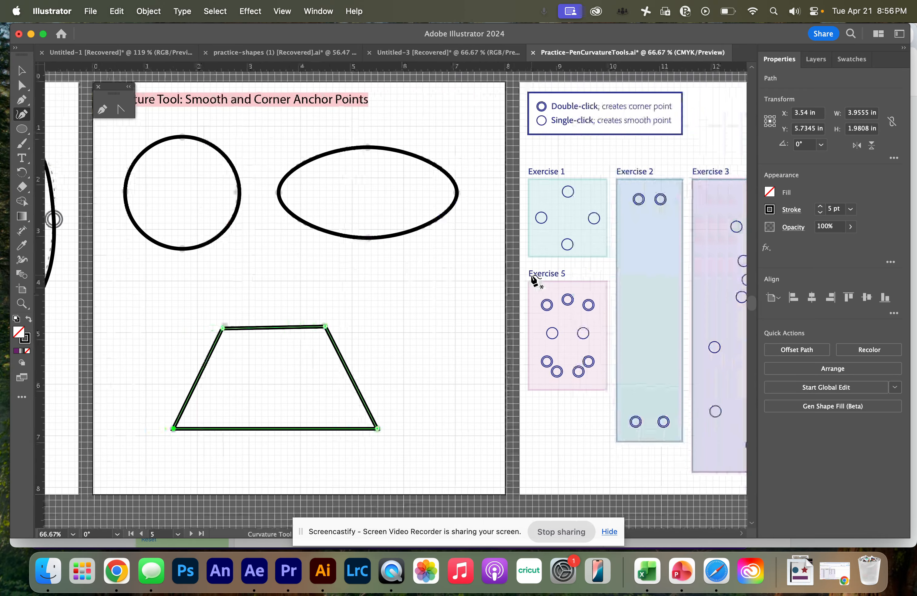
{"action": "scroll", "coordinate": [534, 279], "scroll_direction": "right", "scroll_amount": 5}
{"action": "scroll", "coordinate": [535, 280], "scroll_direction": "right", "scroll_amount": 3}
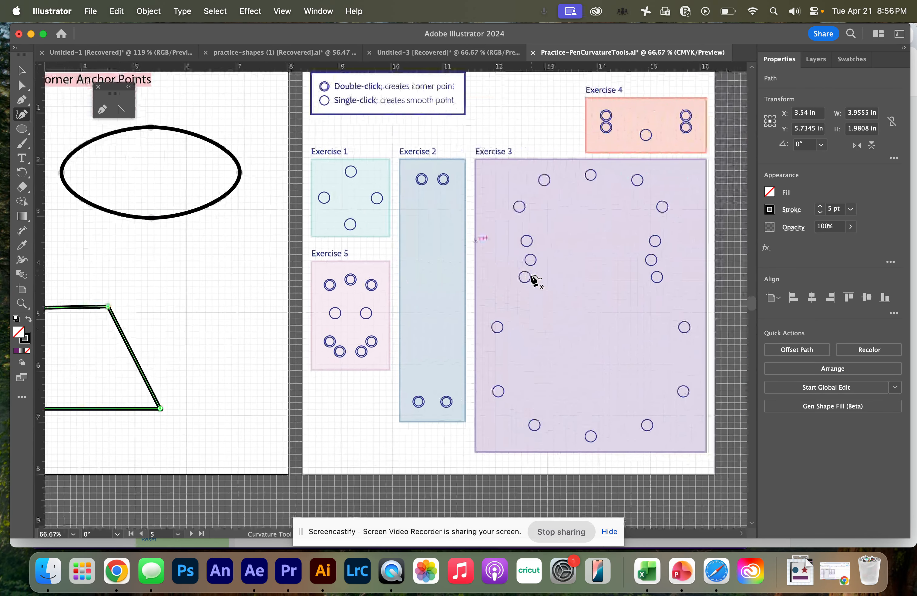
{"action": "scroll", "coordinate": [533, 277], "scroll_direction": "up", "scroll_amount": 3}
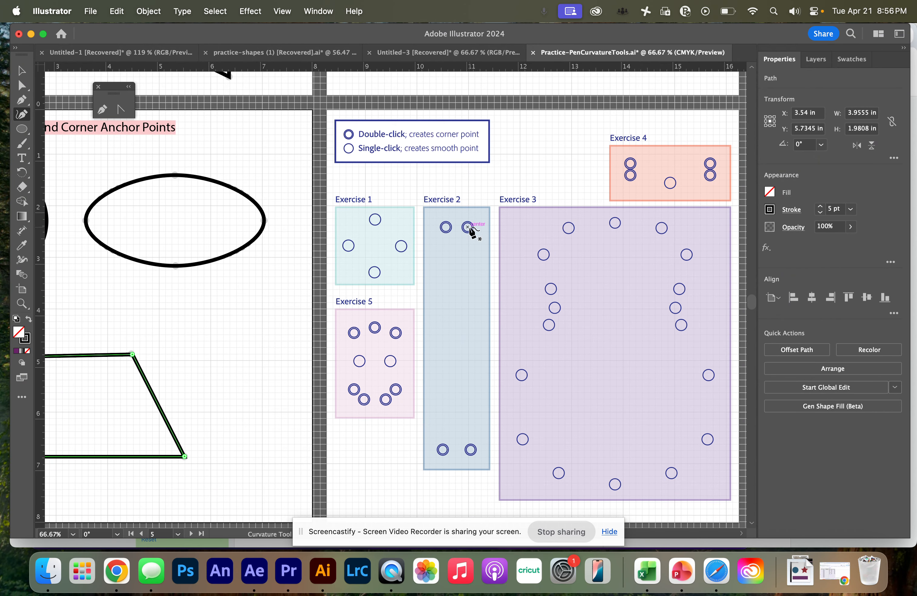
{"action": "left_click", "coordinate": [375, 219]}
{"action": "left_click", "coordinate": [401, 246]}
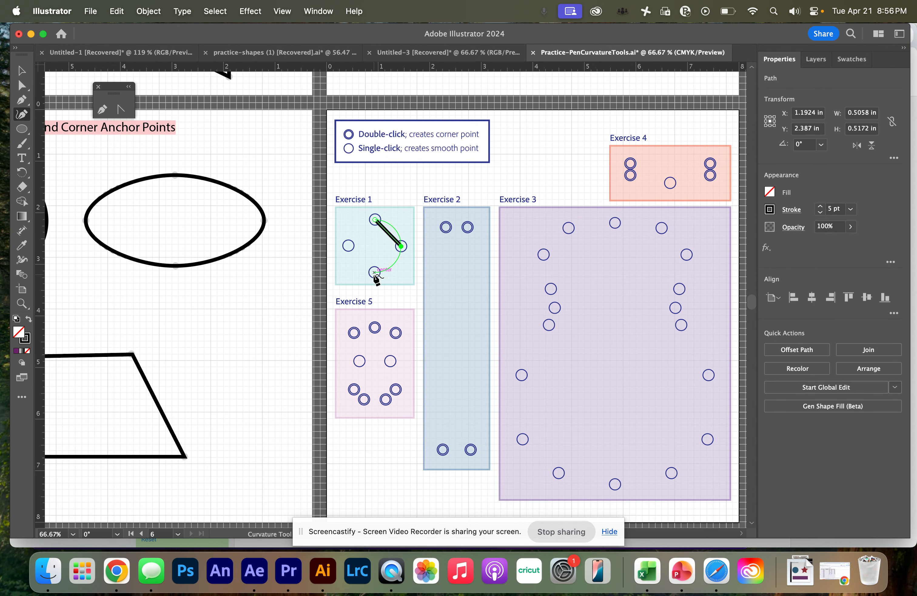
{"action": "left_click", "coordinate": [371, 275]}
{"action": "left_click", "coordinate": [349, 246]}
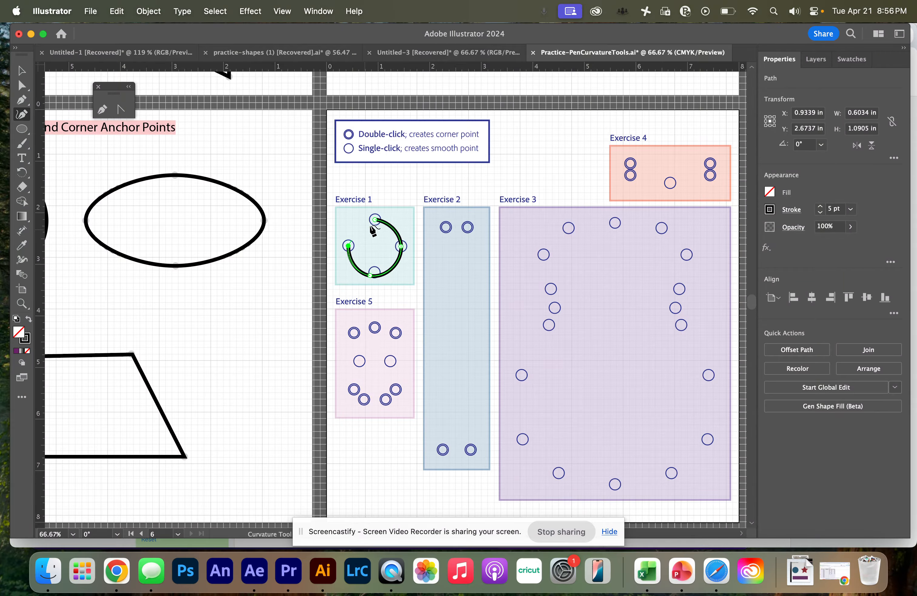
{"action": "left_click", "coordinate": [374, 219]}
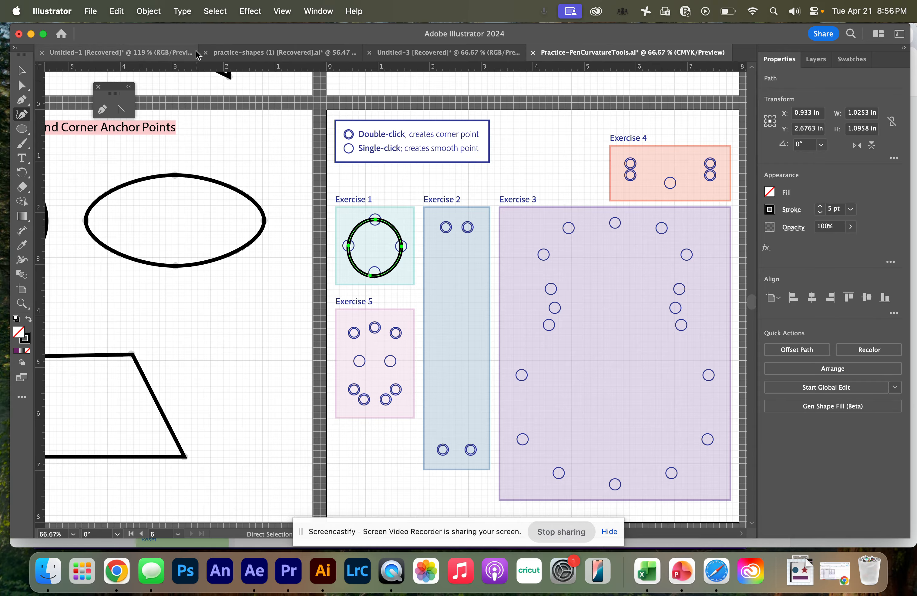
Set up a PNG export to the Desktop with the surname and a hyphen before Practice-PenCurvatureTools in the file name, and cancel the export
{"action": "left_click", "coordinate": [91, 12]}
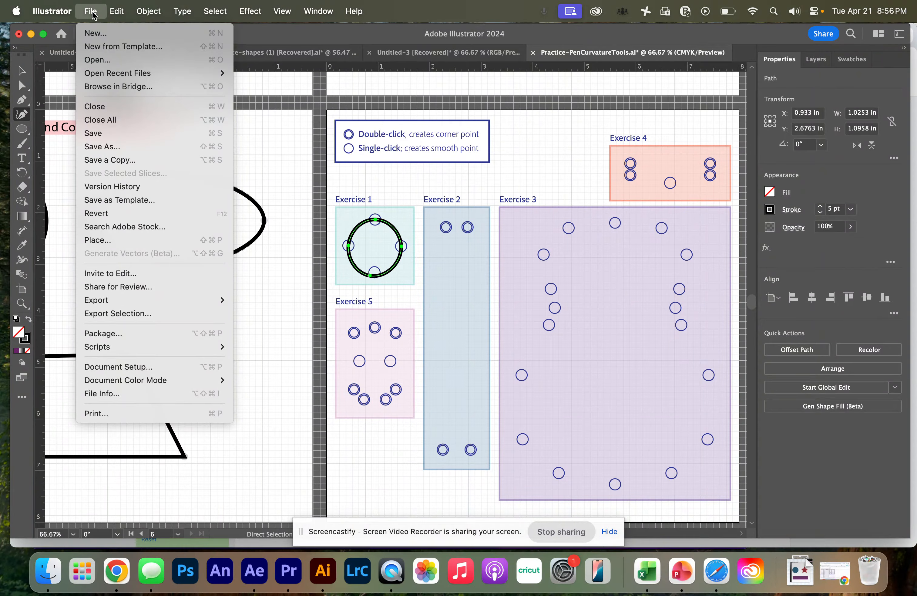
{"action": "mouse_move", "coordinate": [135, 302]}
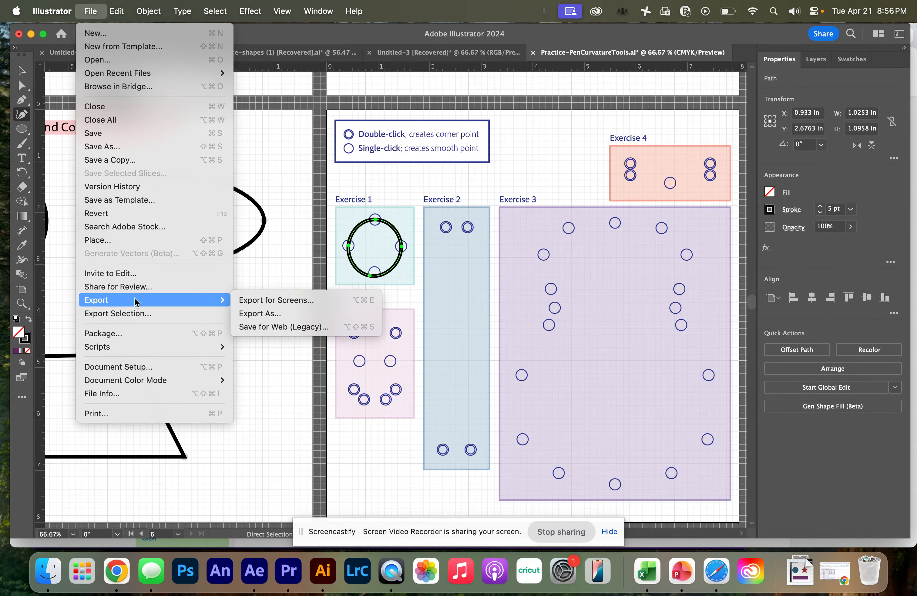
{"action": "left_click", "coordinate": [261, 317]}
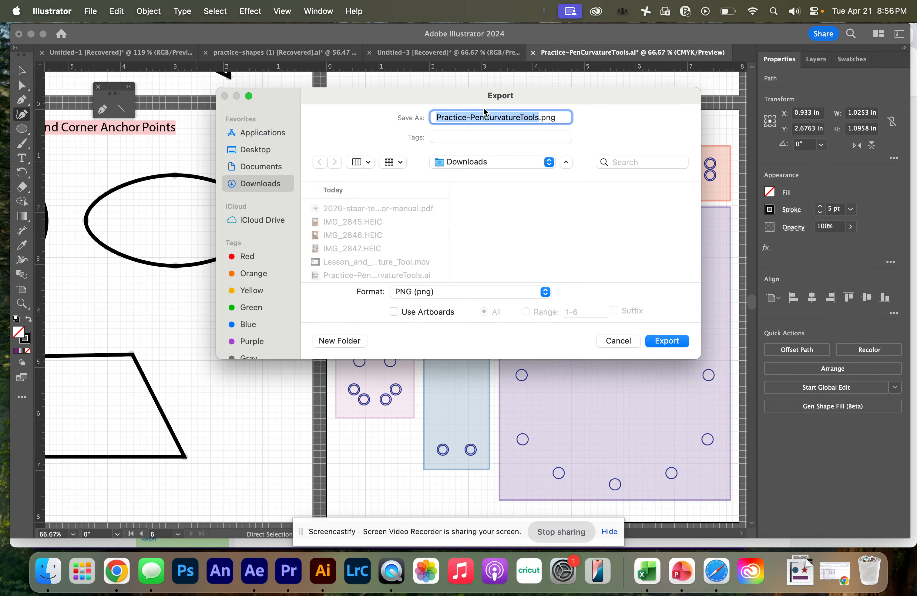
{"action": "left_click", "coordinate": [435, 117]}
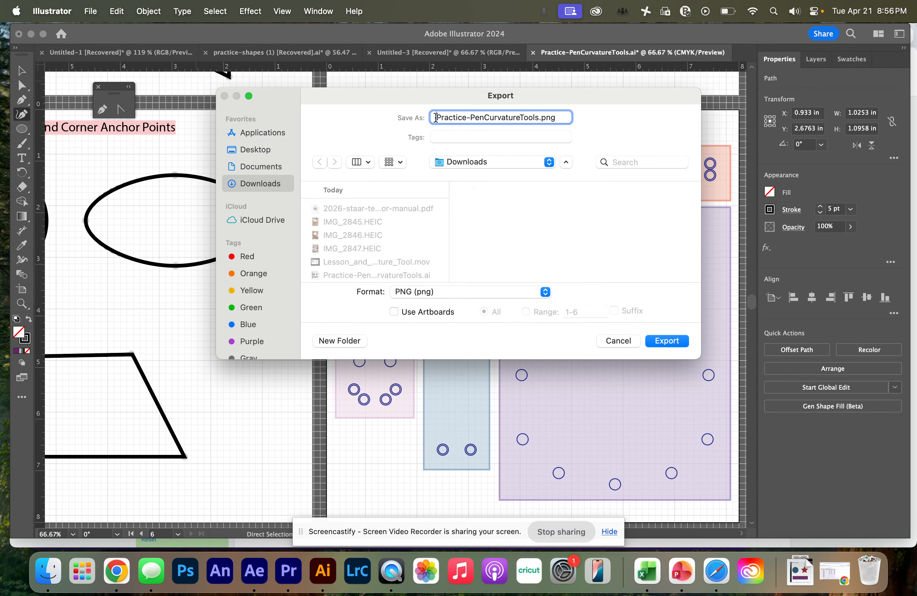
{"action": "type", "text": "Flores-"}
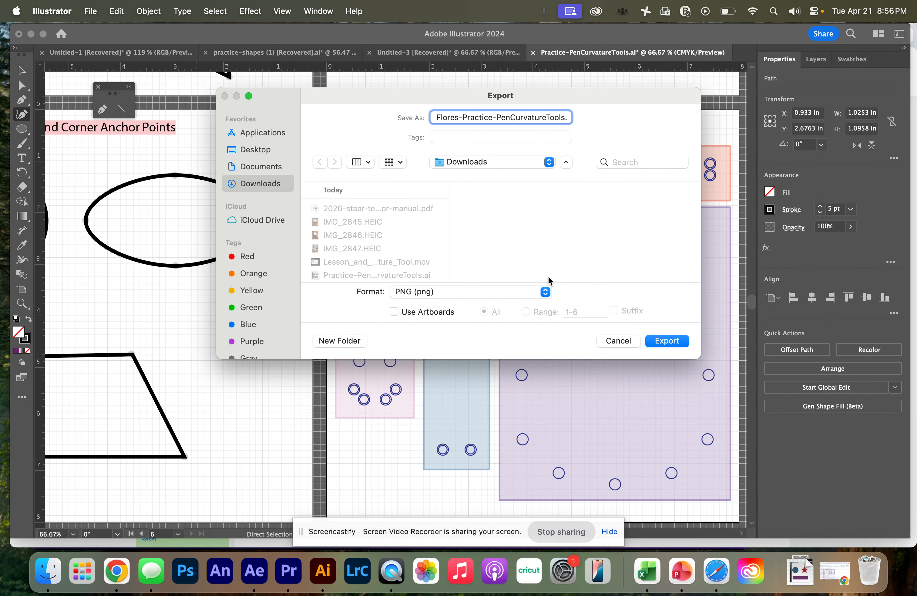
{"action": "left_click", "coordinate": [549, 162]}
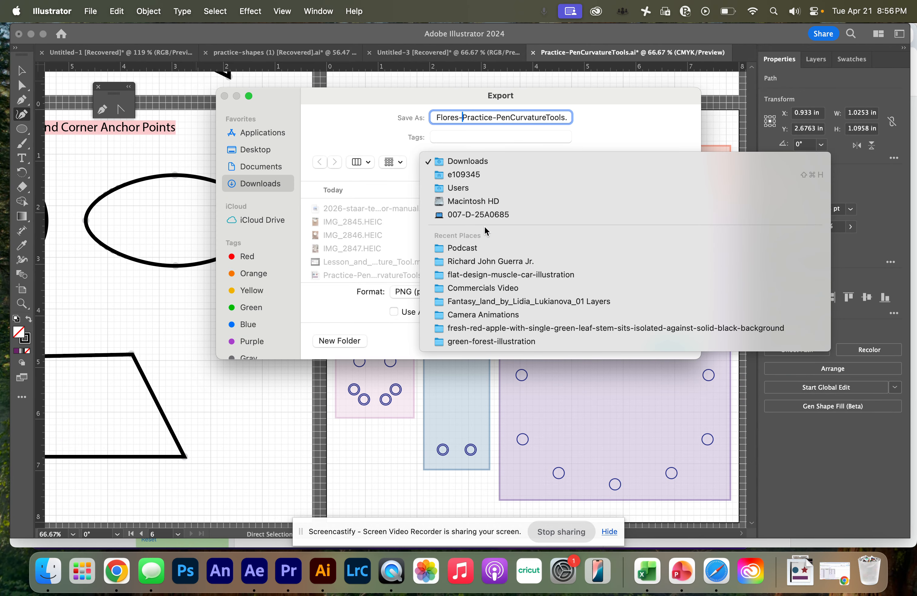
{"action": "left_click", "coordinate": [255, 151]}
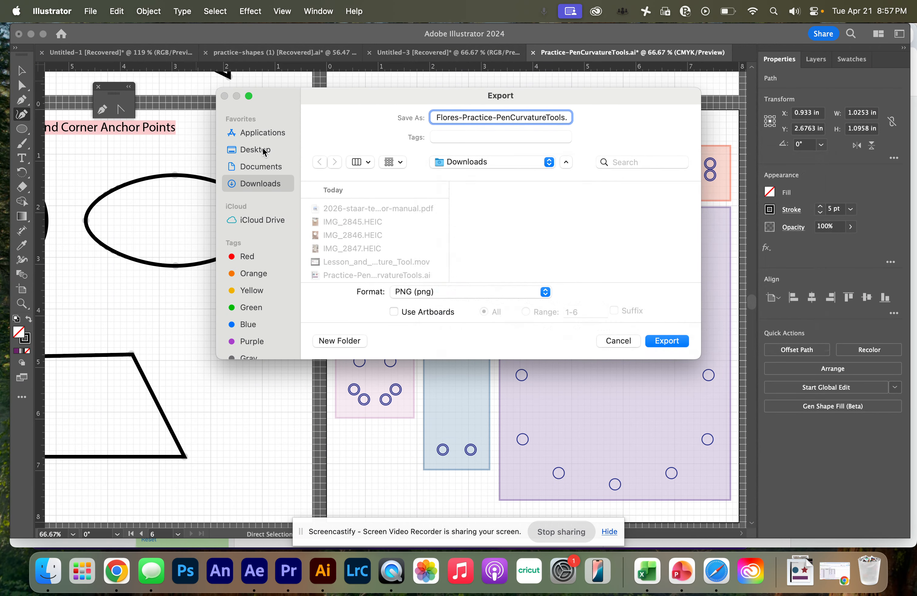
{"action": "left_click", "coordinate": [259, 155]}
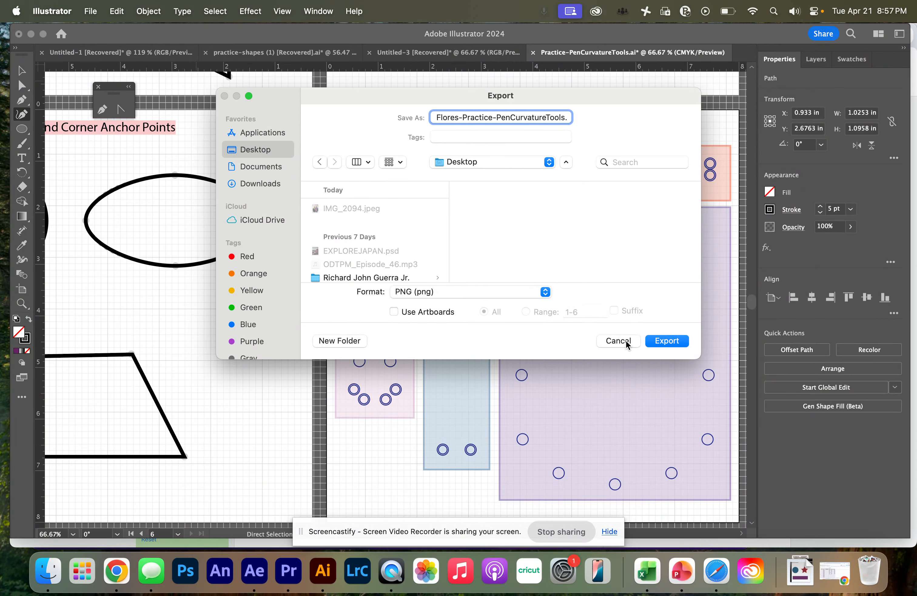
{"action": "left_click", "coordinate": [619, 340]}
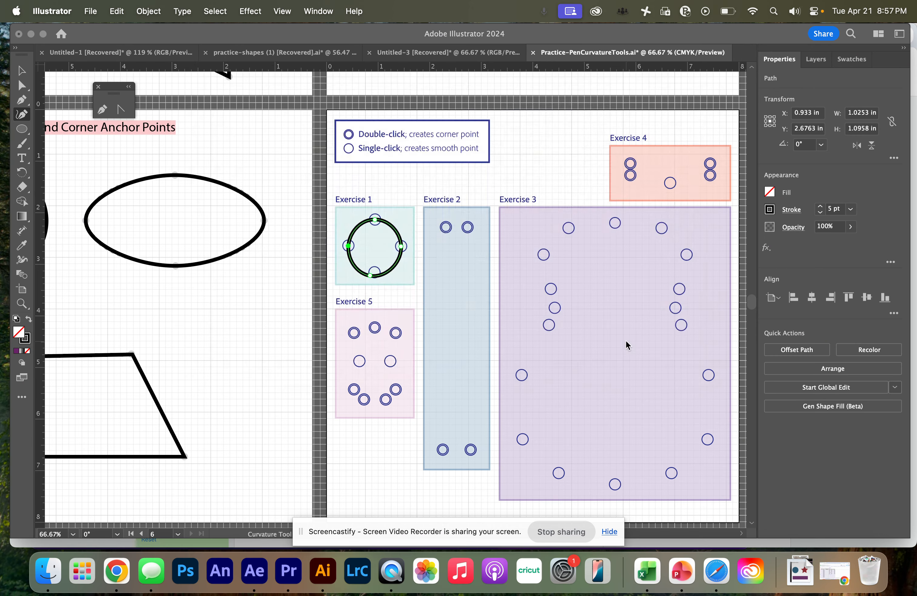